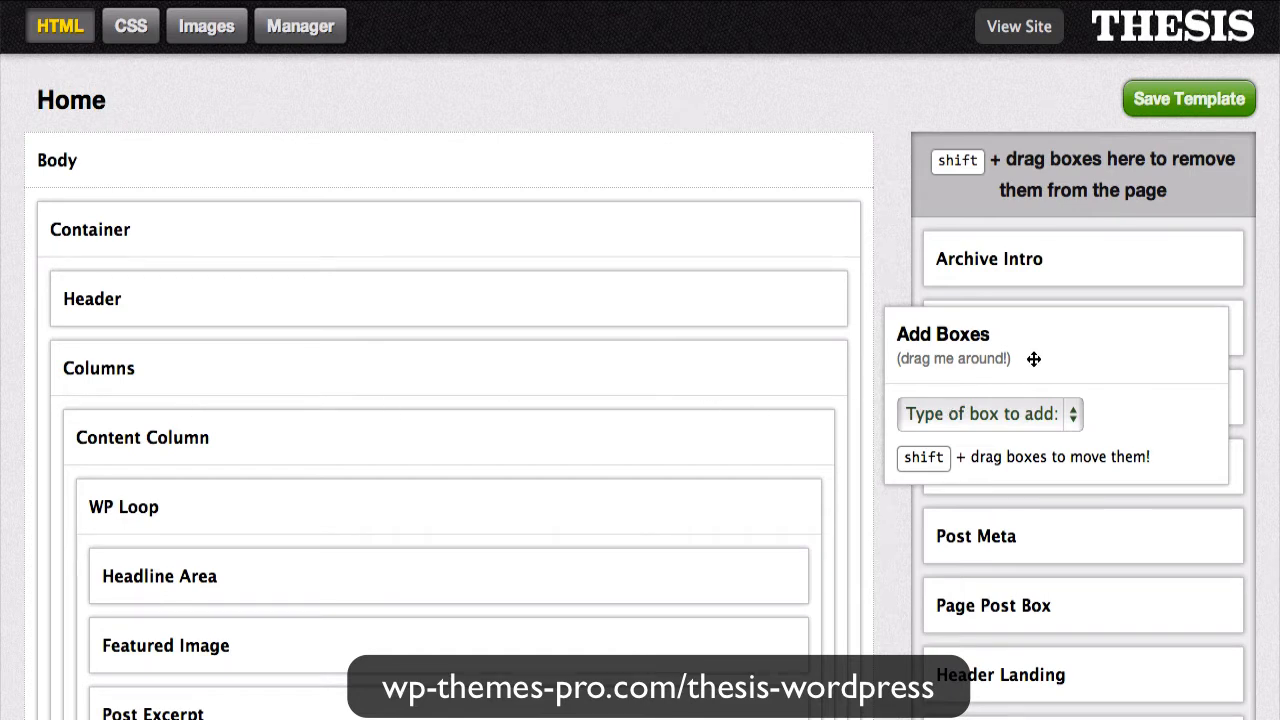
Check which box types can be added and review the Home template's box structure down to the Footer.
left_click_drag(1000, 357, 1017, 377)
left_click(1016, 437)
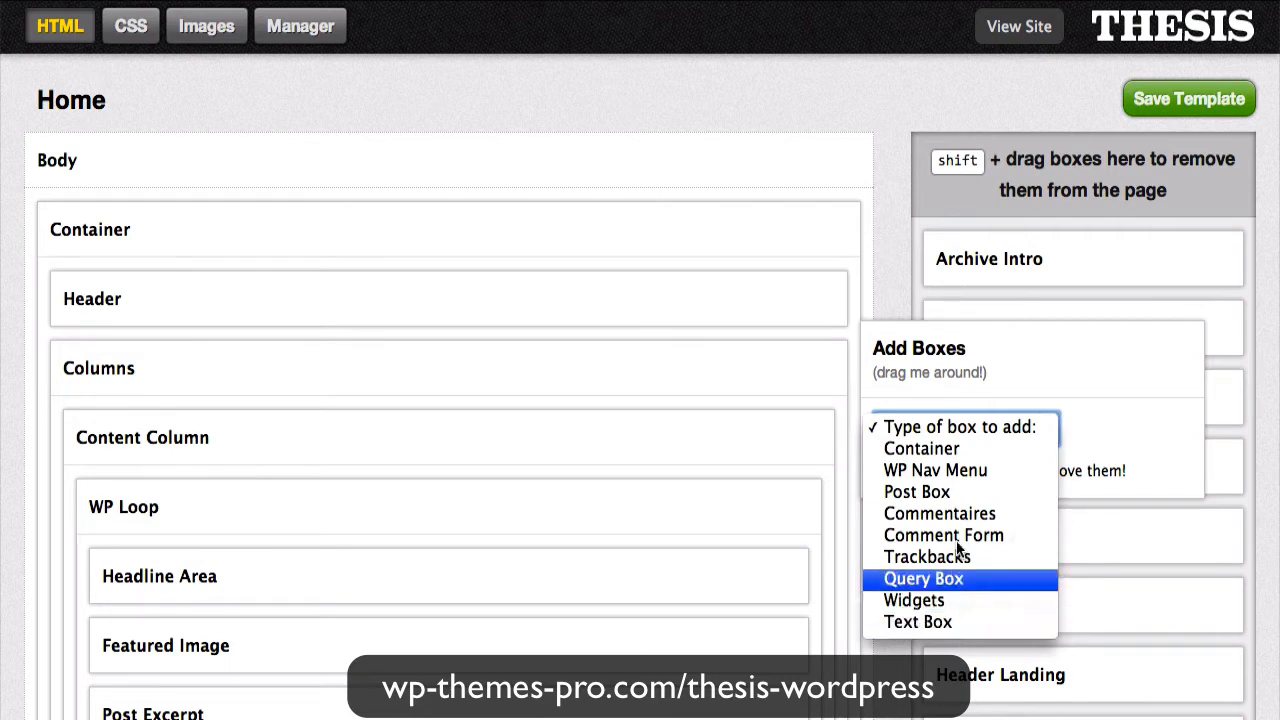
left_click(1026, 358)
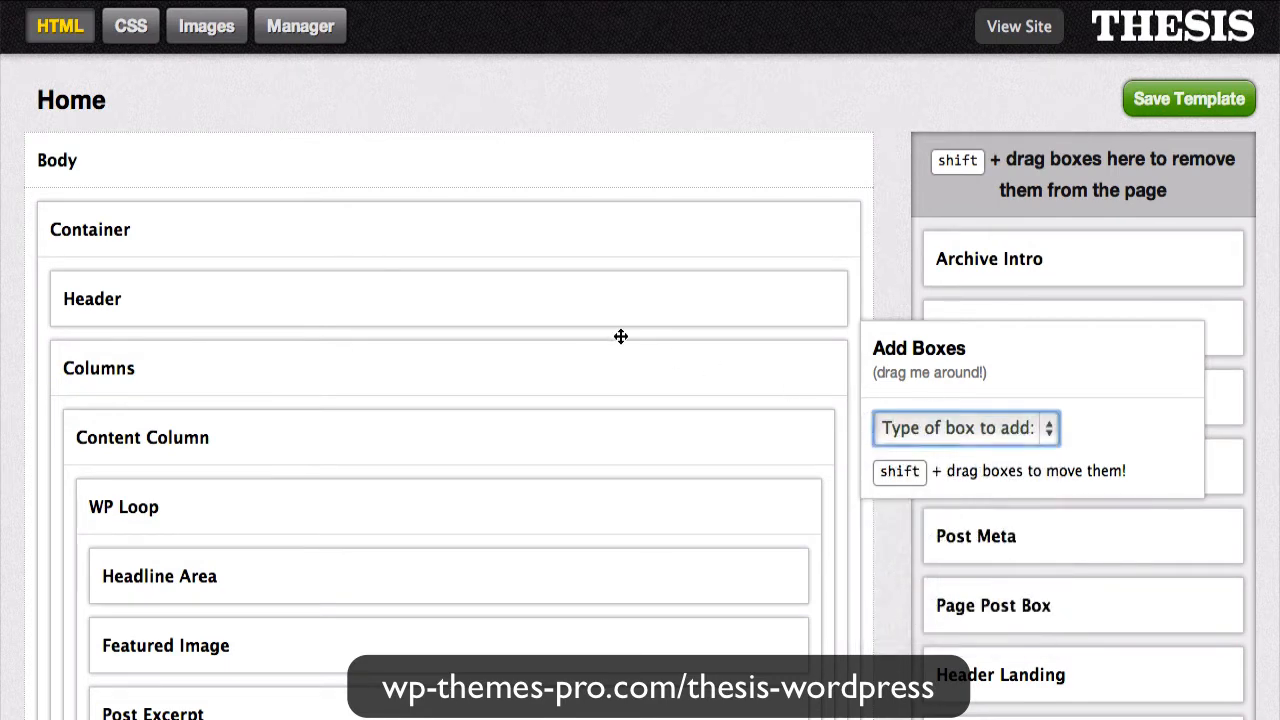
scroll(620, 342, "down", 5)
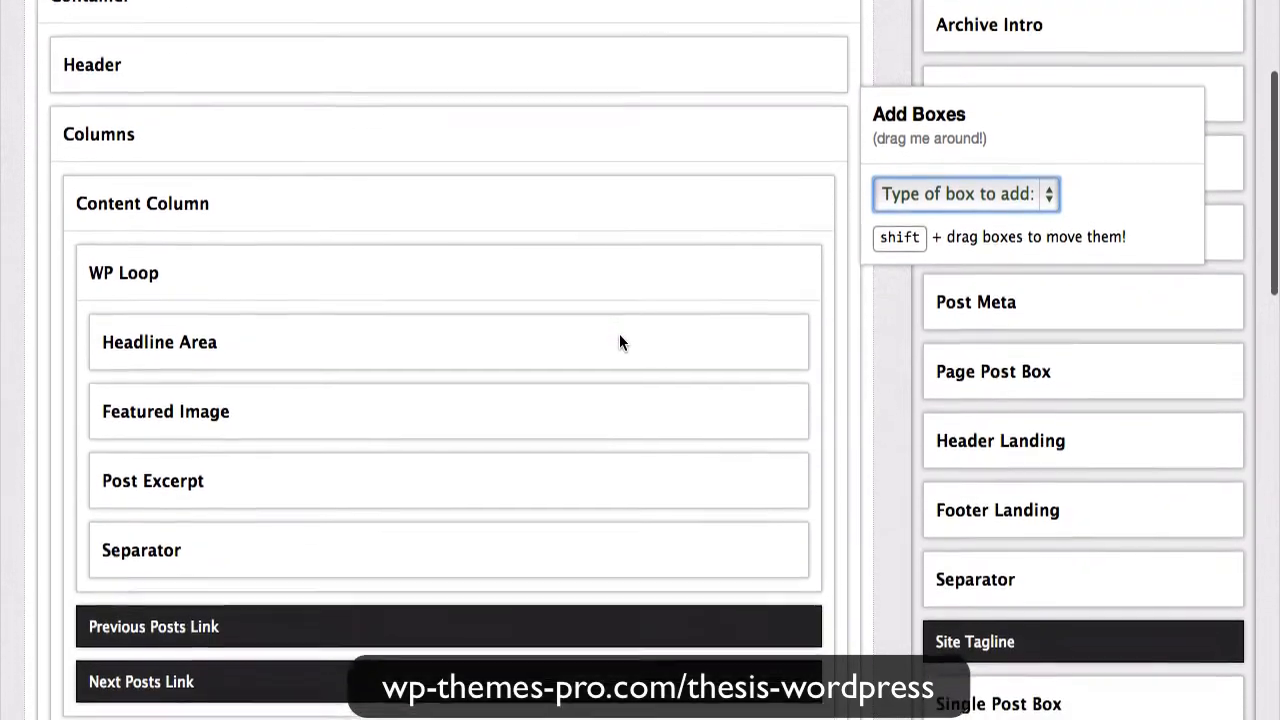
scroll(619, 342, "down", 3)
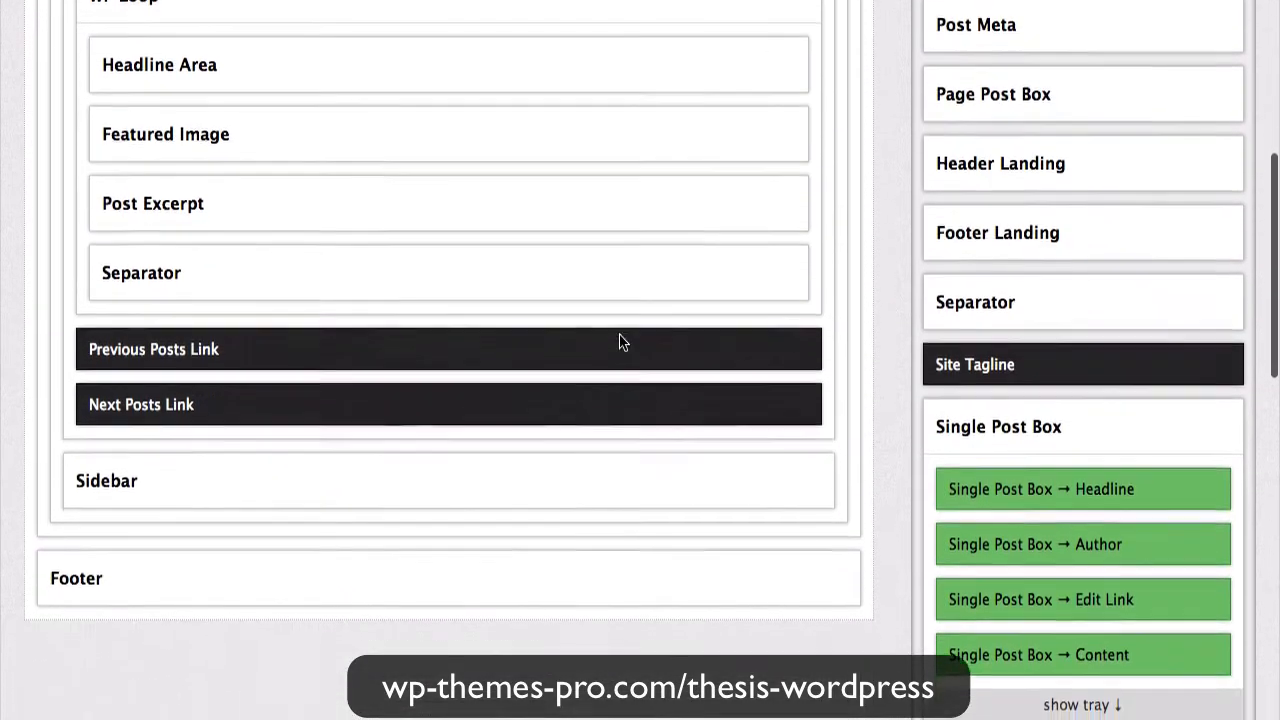
scroll(620, 340, "up", 6)
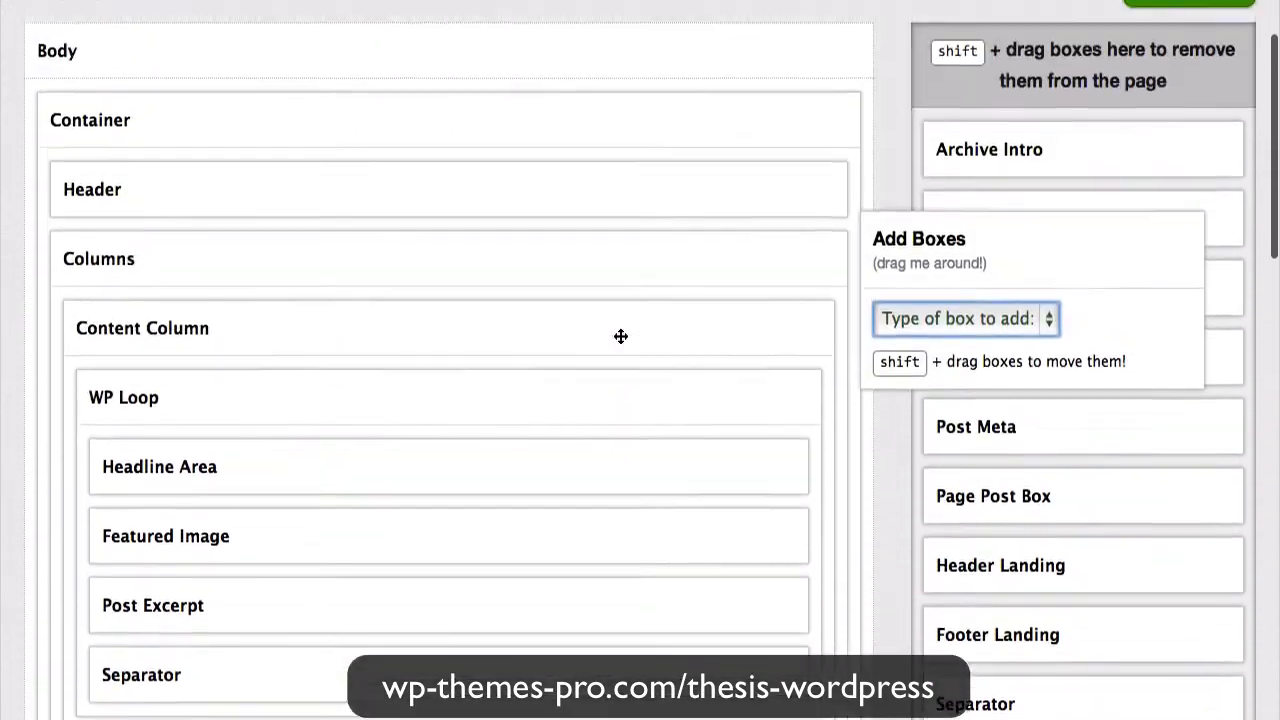
scroll(340, 312, "up", 1)
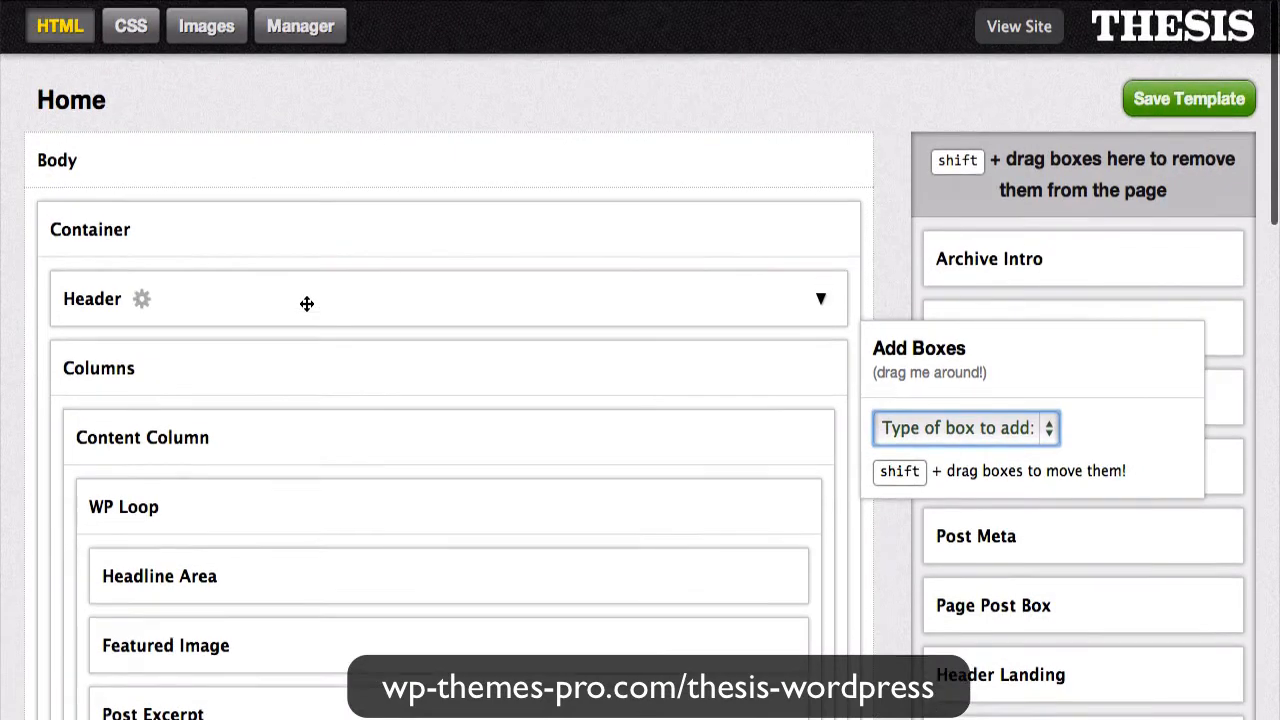
Expand the sub-templates of Single in the core templates and open the Single template.
left_click(78, 114)
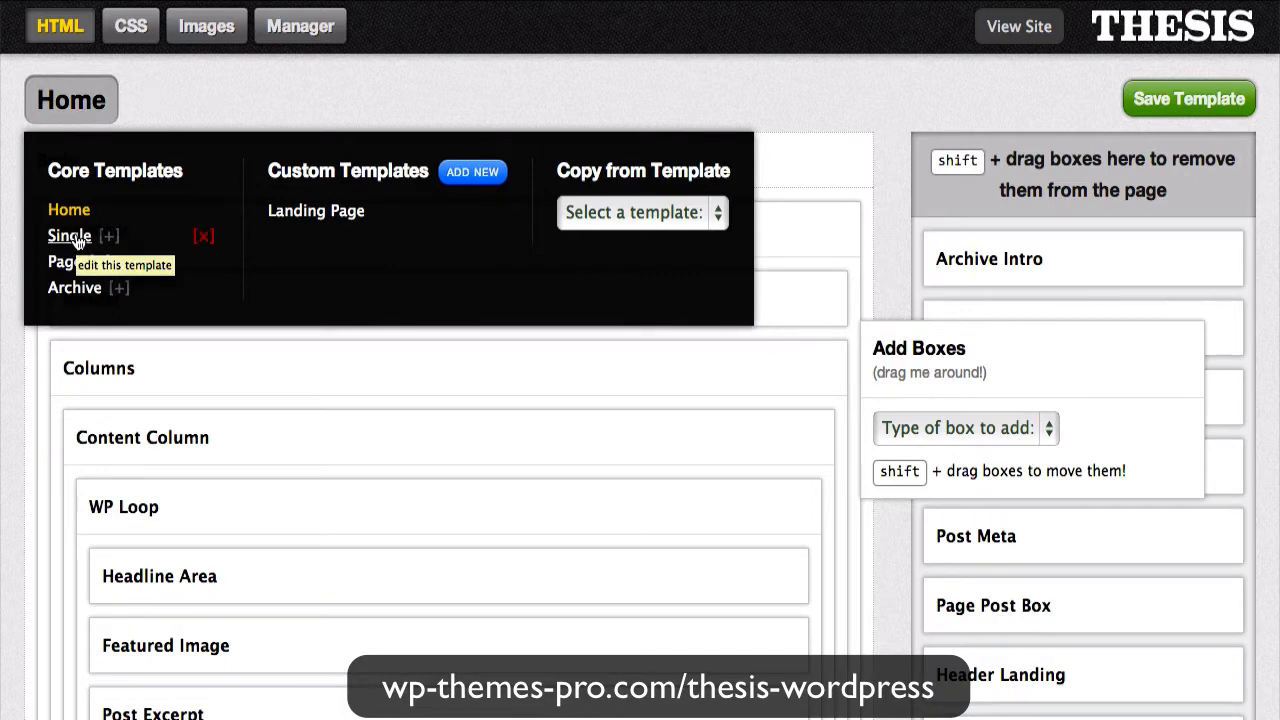
left_click(75, 104)
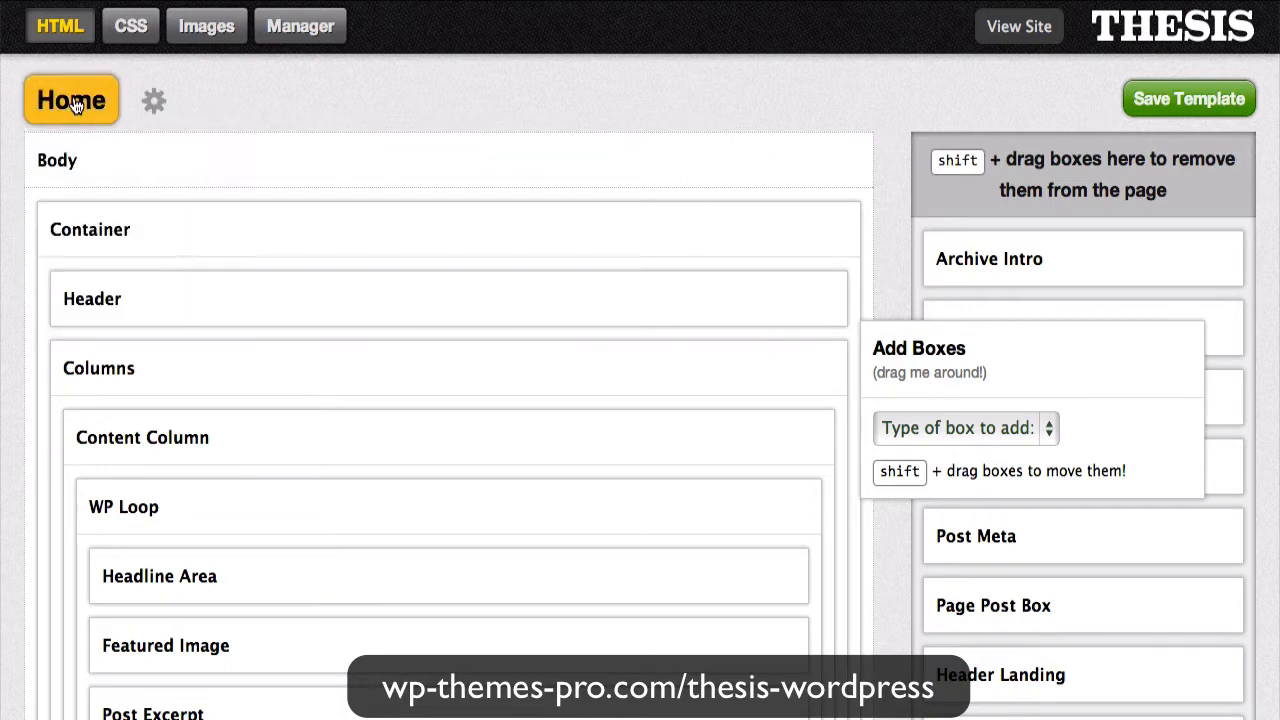
left_click(75, 104)
left_click(75, 104)
left_click(75, 104)
left_click(109, 237)
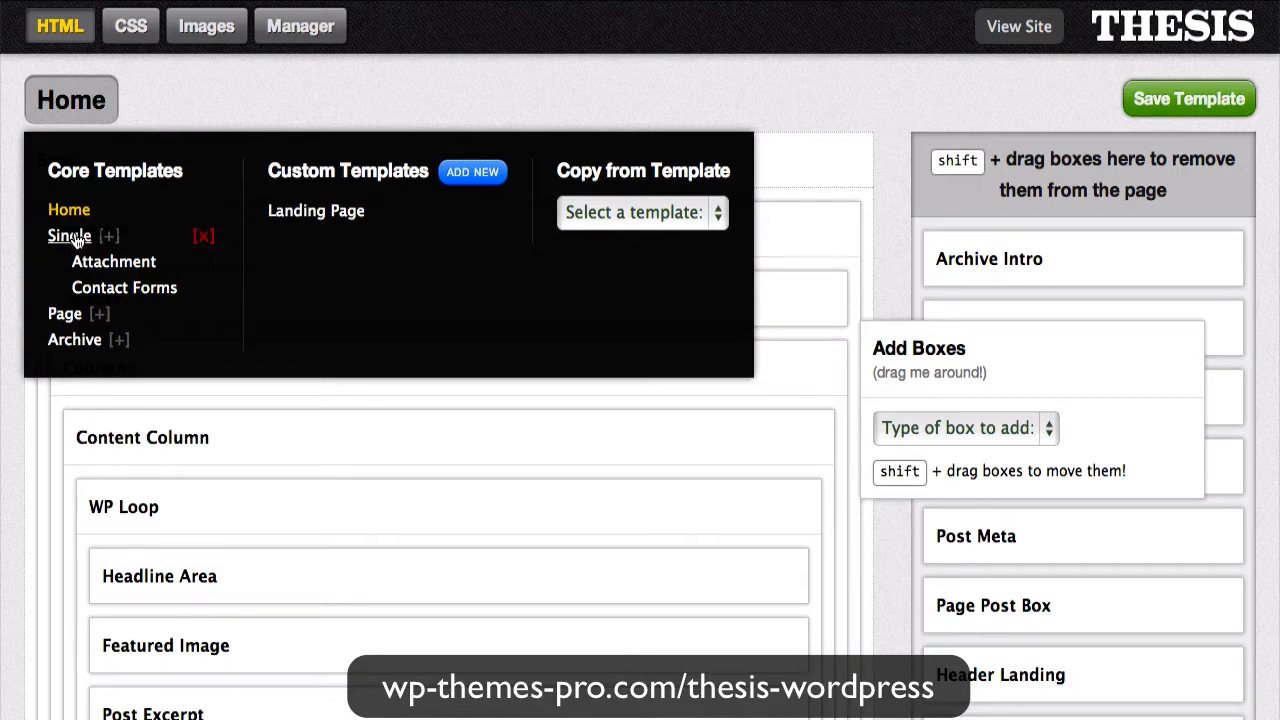
left_click(77, 237)
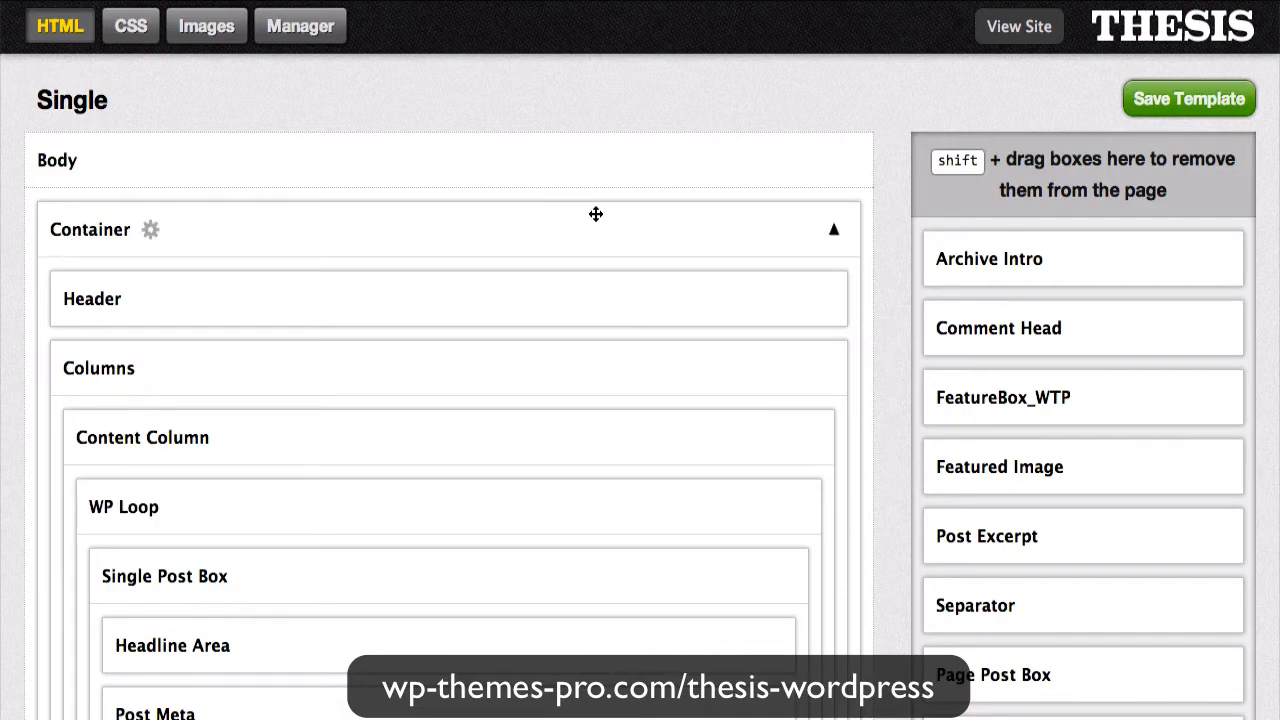
Examine the Single template's box structure and the unused boxes available beside it.
scroll(595, 214, "down", 5)
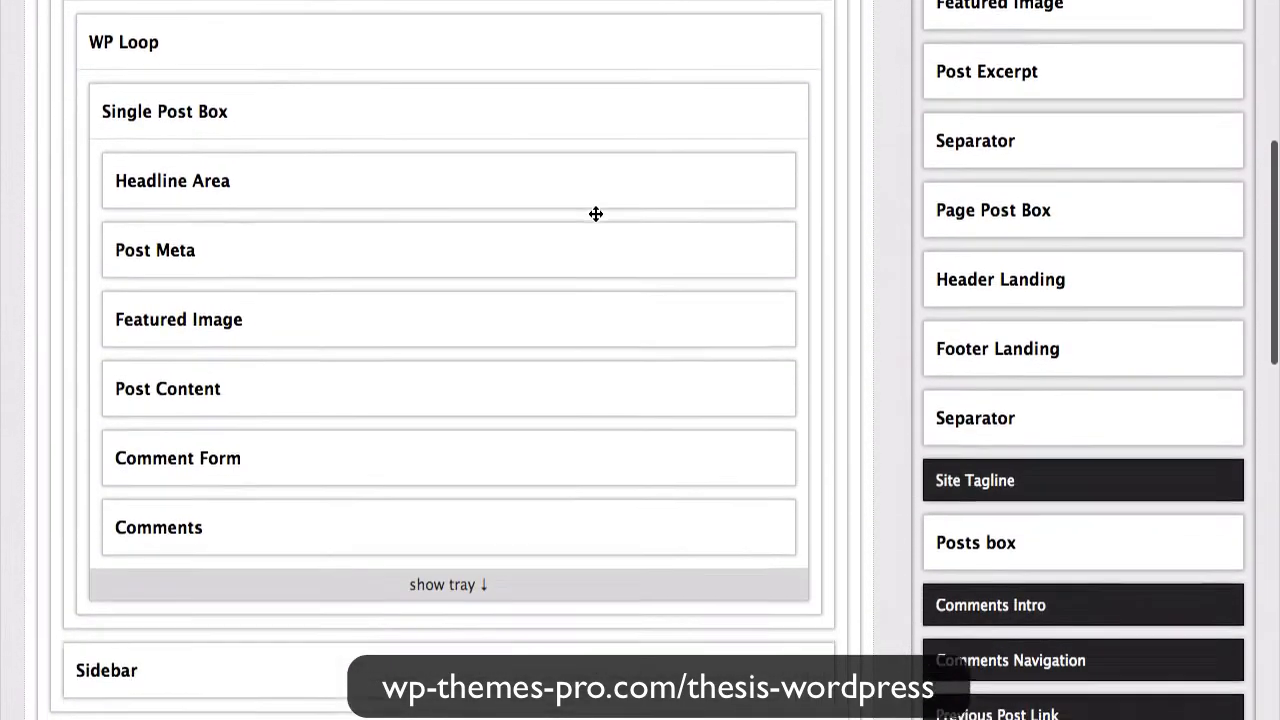
scroll(757, 177, "down", 5)
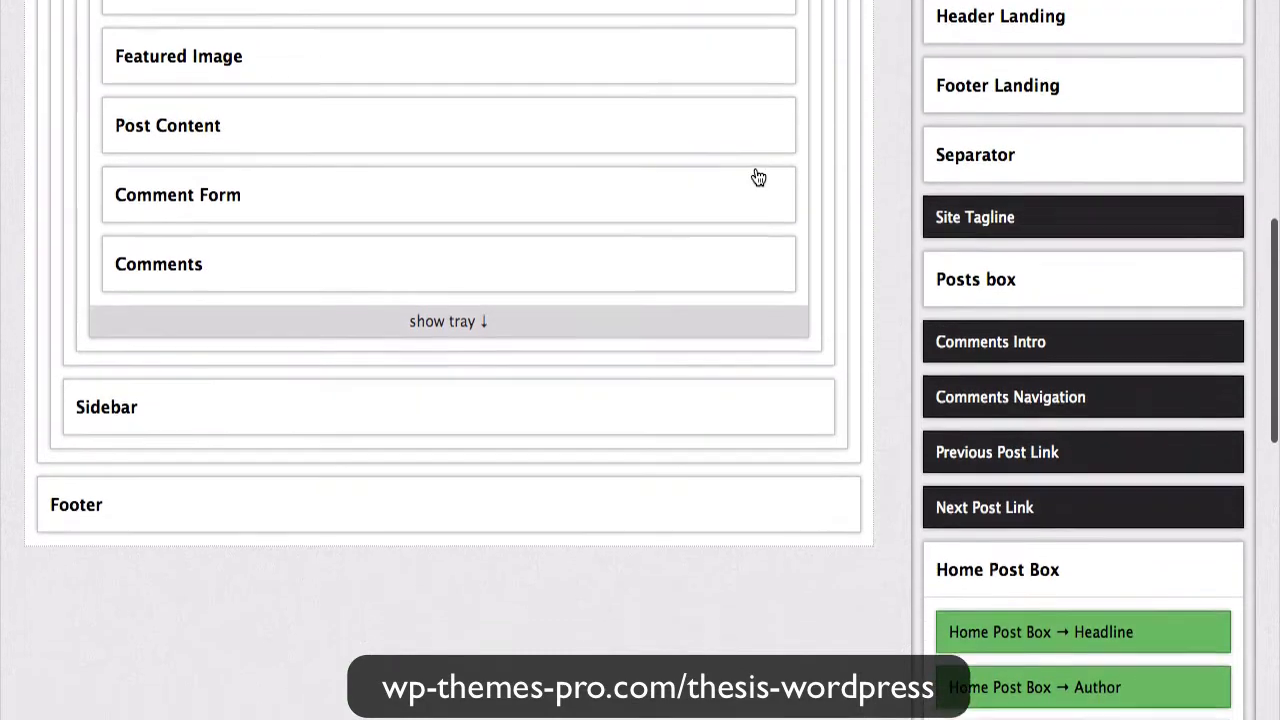
scroll(758, 177, "down", 1)
scroll(755, 176, "up", 8)
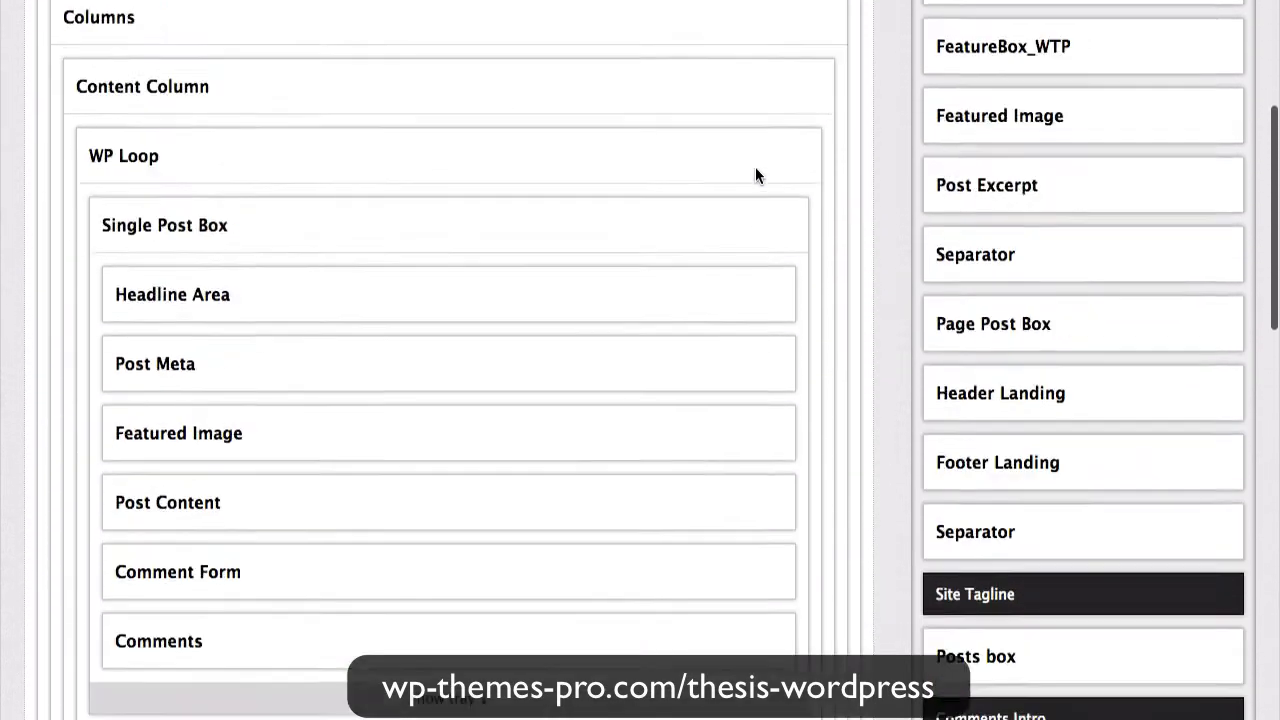
scroll(755, 176, "up", 3)
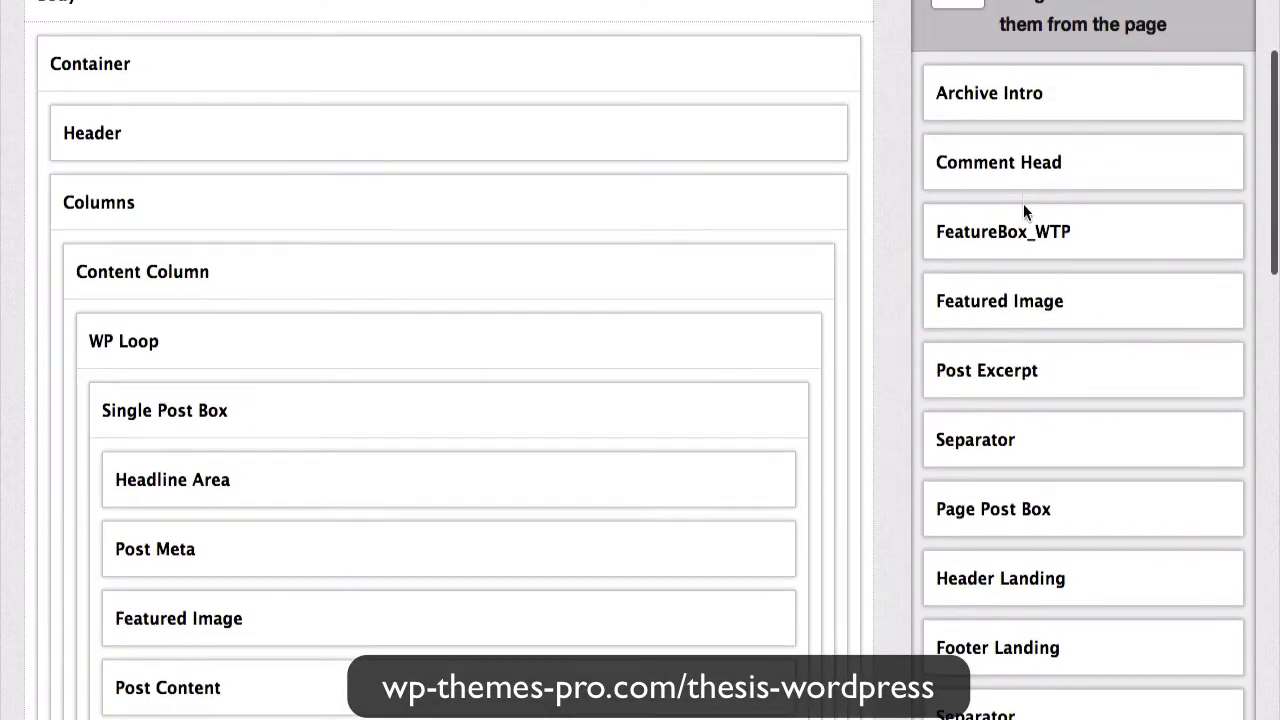
scroll(1037, 322, "down", 2)
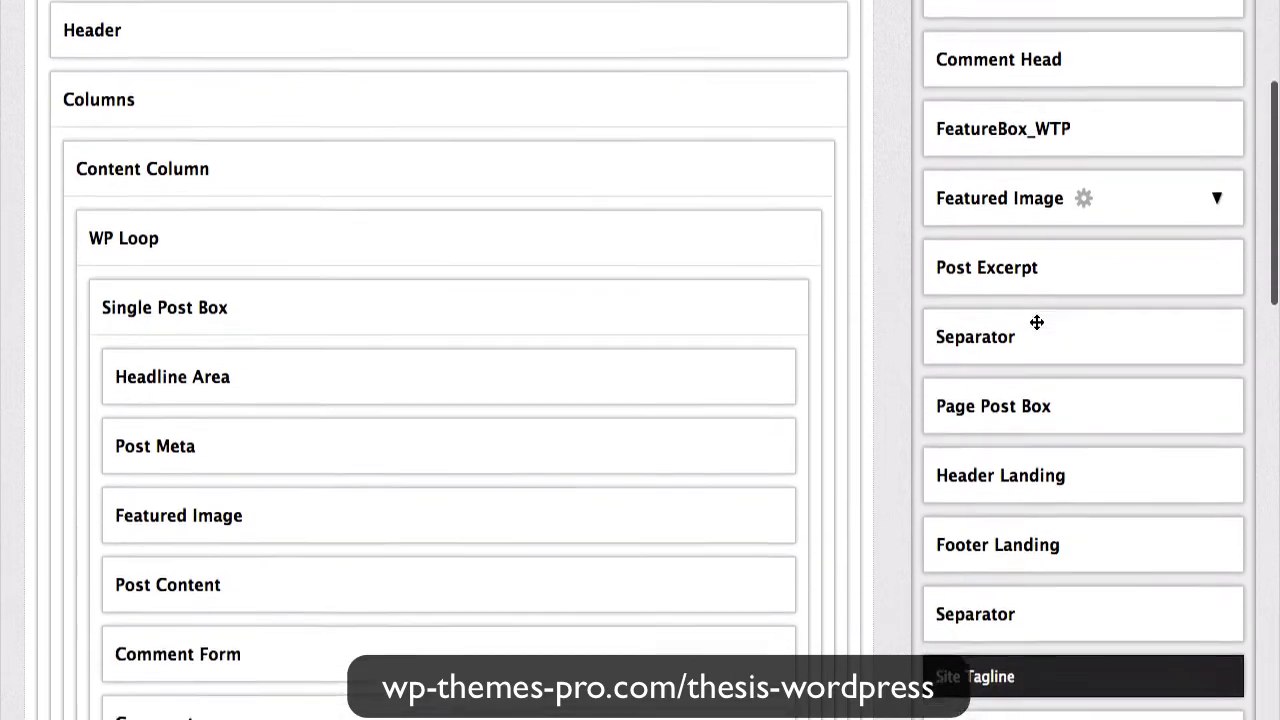
scroll(1037, 322, "down", 3)
scroll(1037, 322, "up", 7)
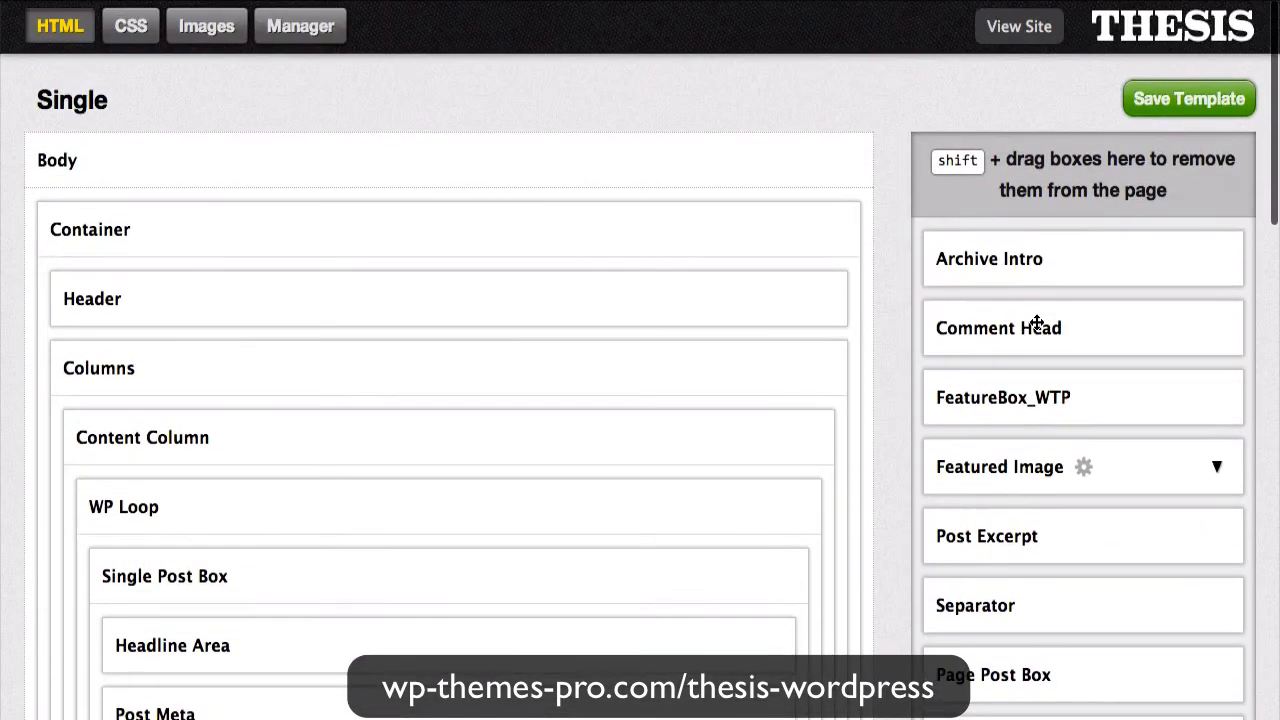
Switch to the Page core template and review its box structure.
left_click(76, 104)
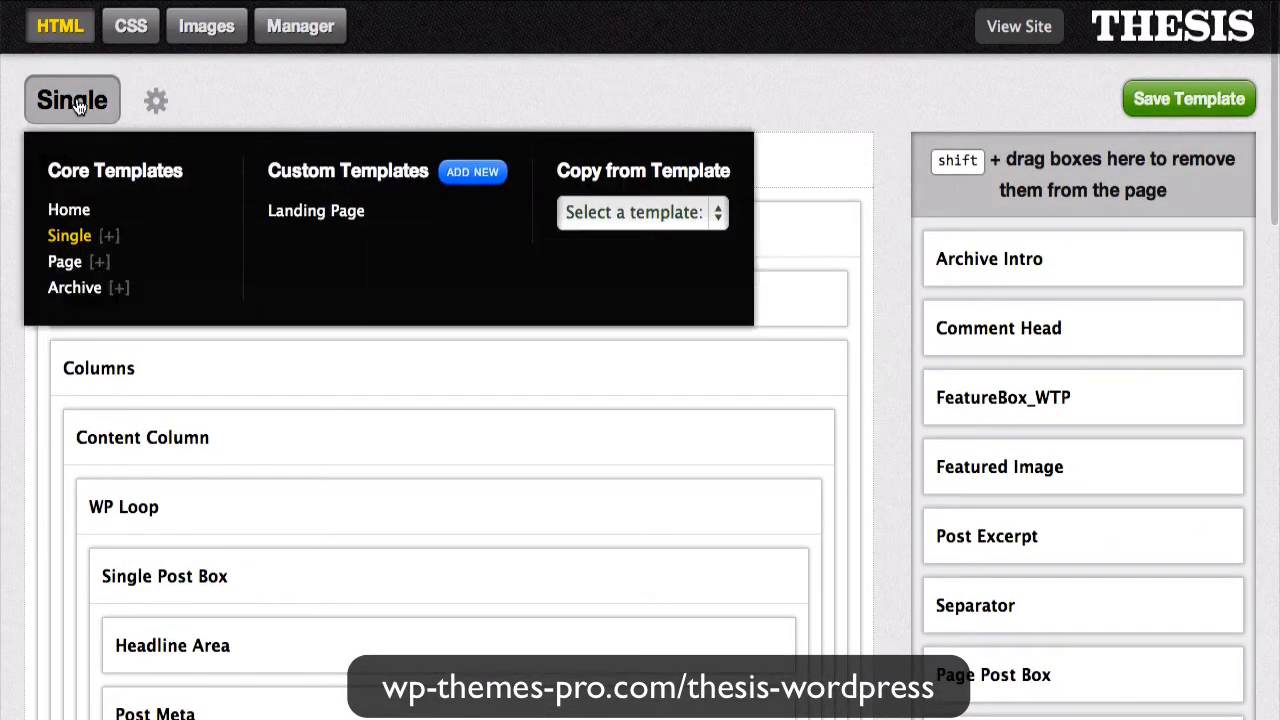
mouse_move(60, 266)
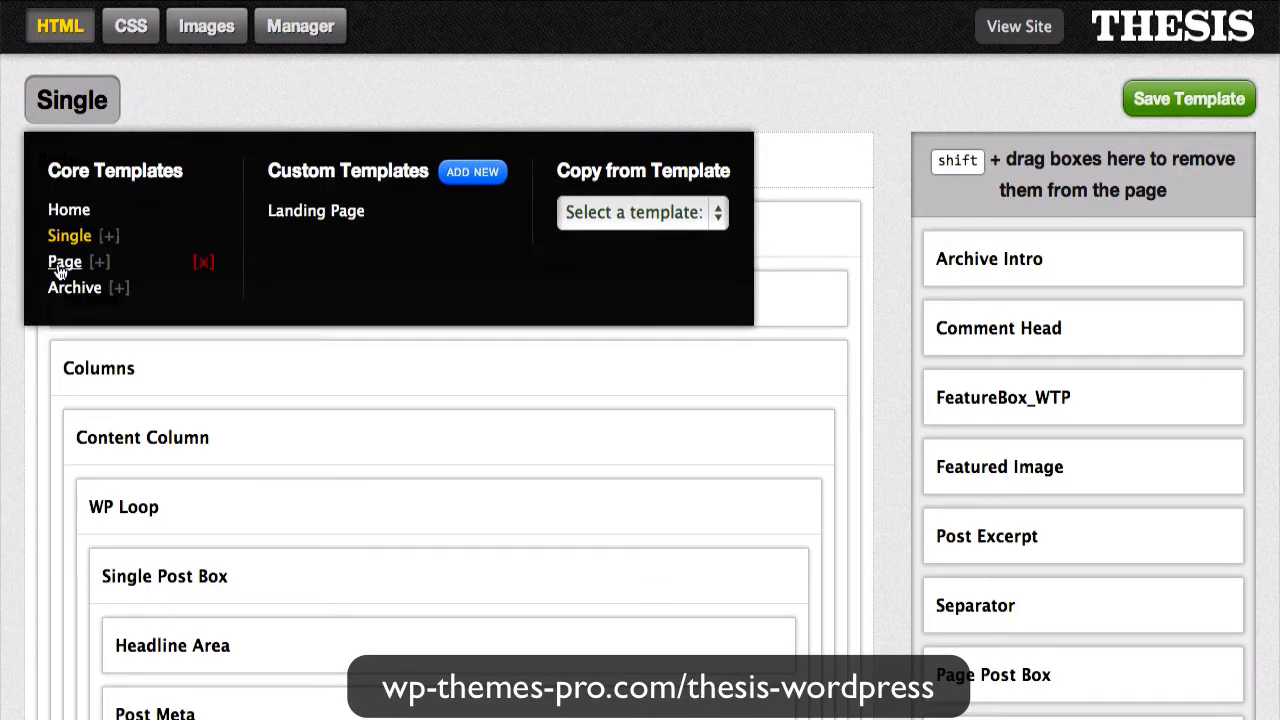
left_click(64, 263)
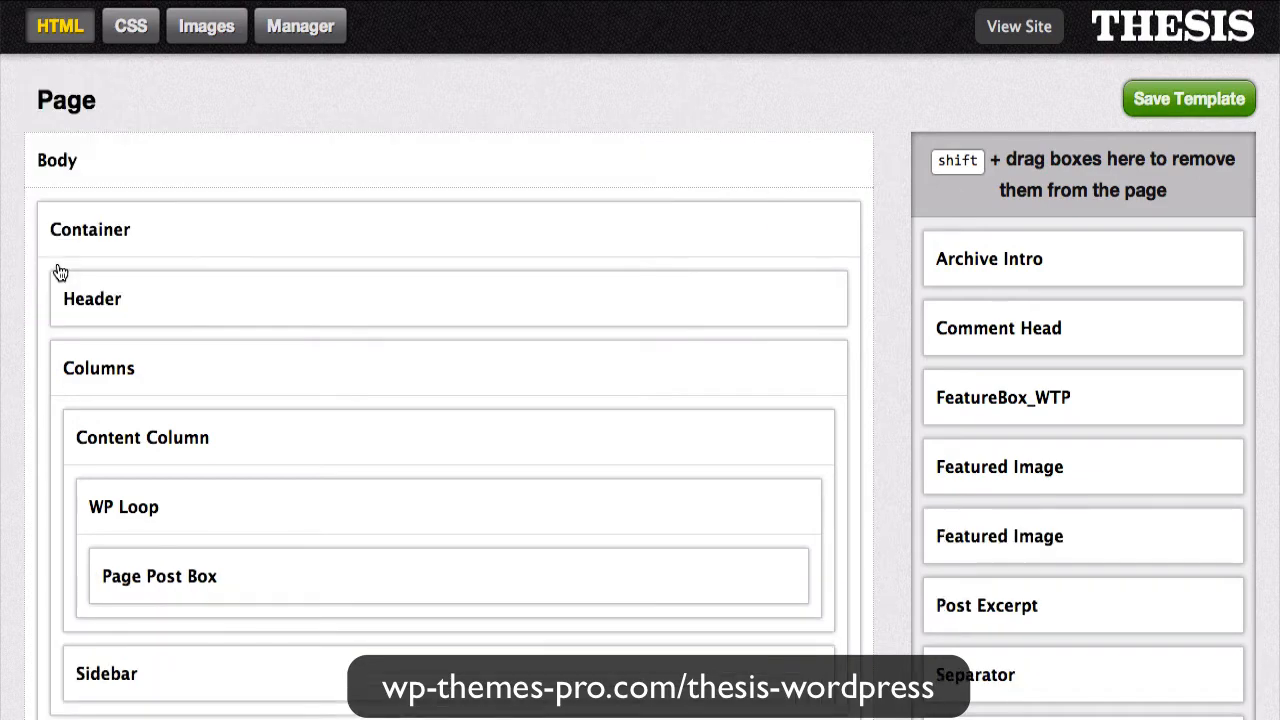
scroll(198, 186, "down", 5)
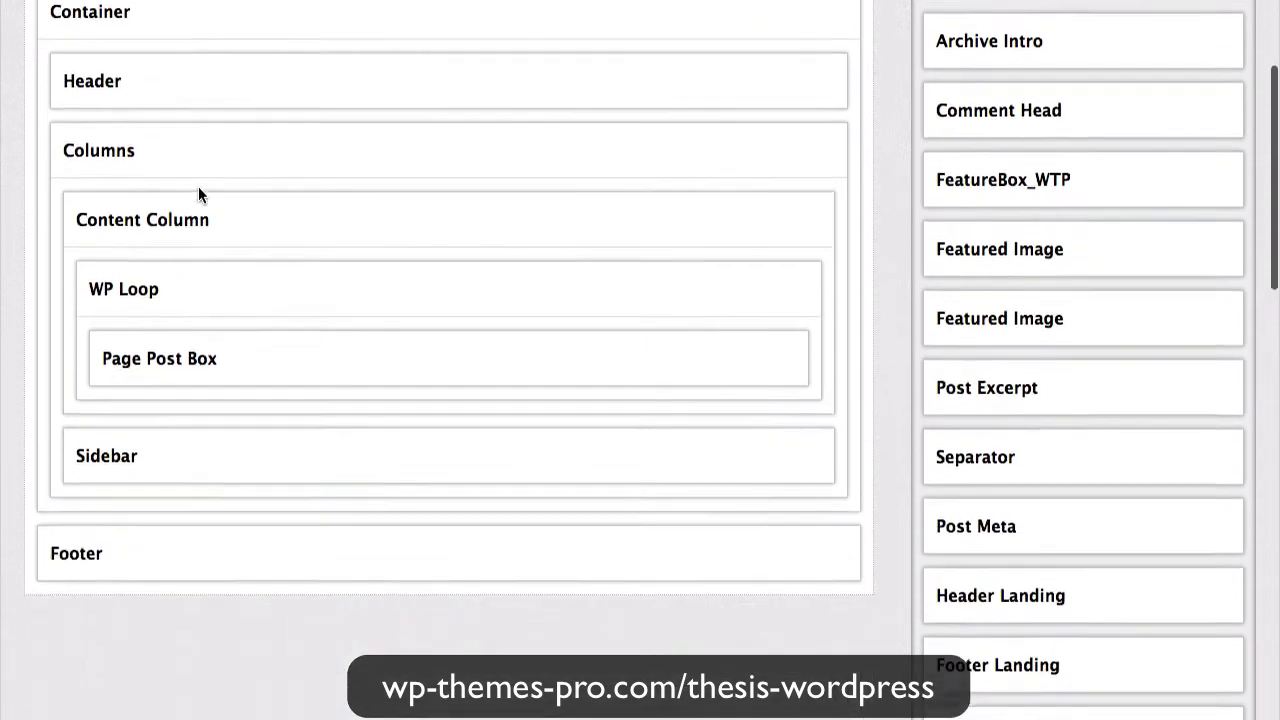
scroll(200, 189, "up", 5)
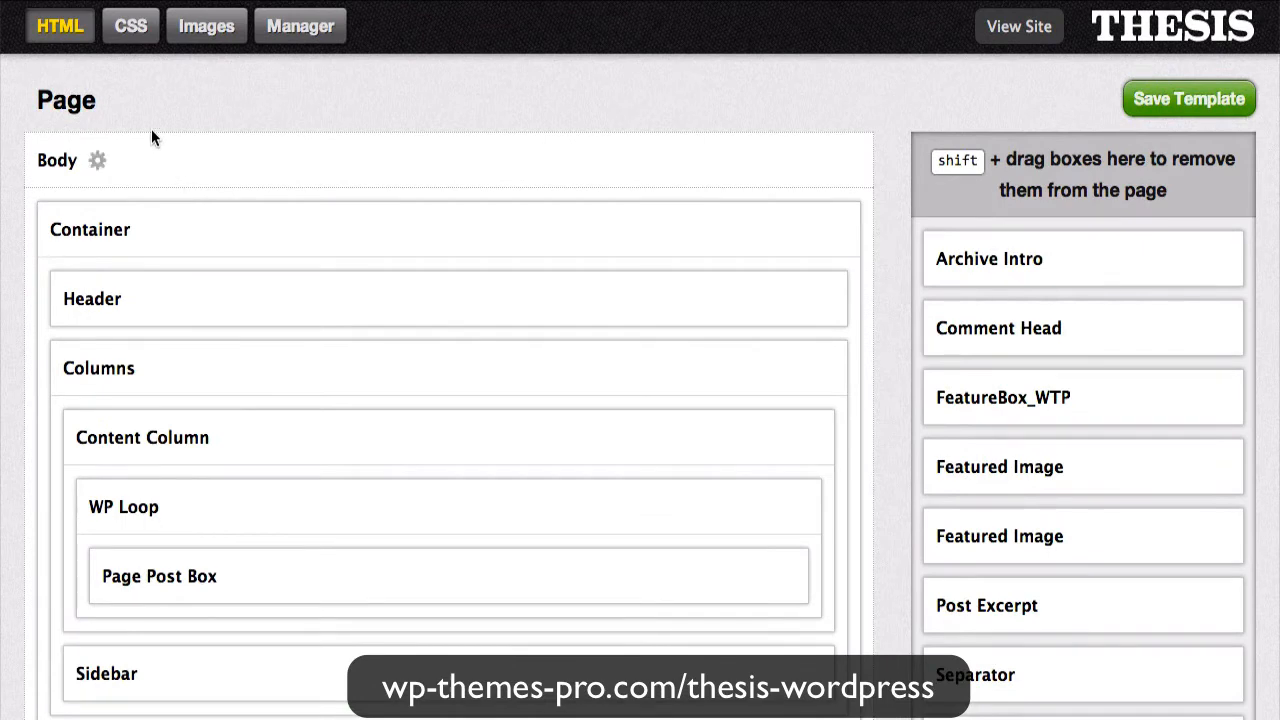
Go to the skin's CSS editor and start adding a Single Element Styles package.
left_click(129, 40)
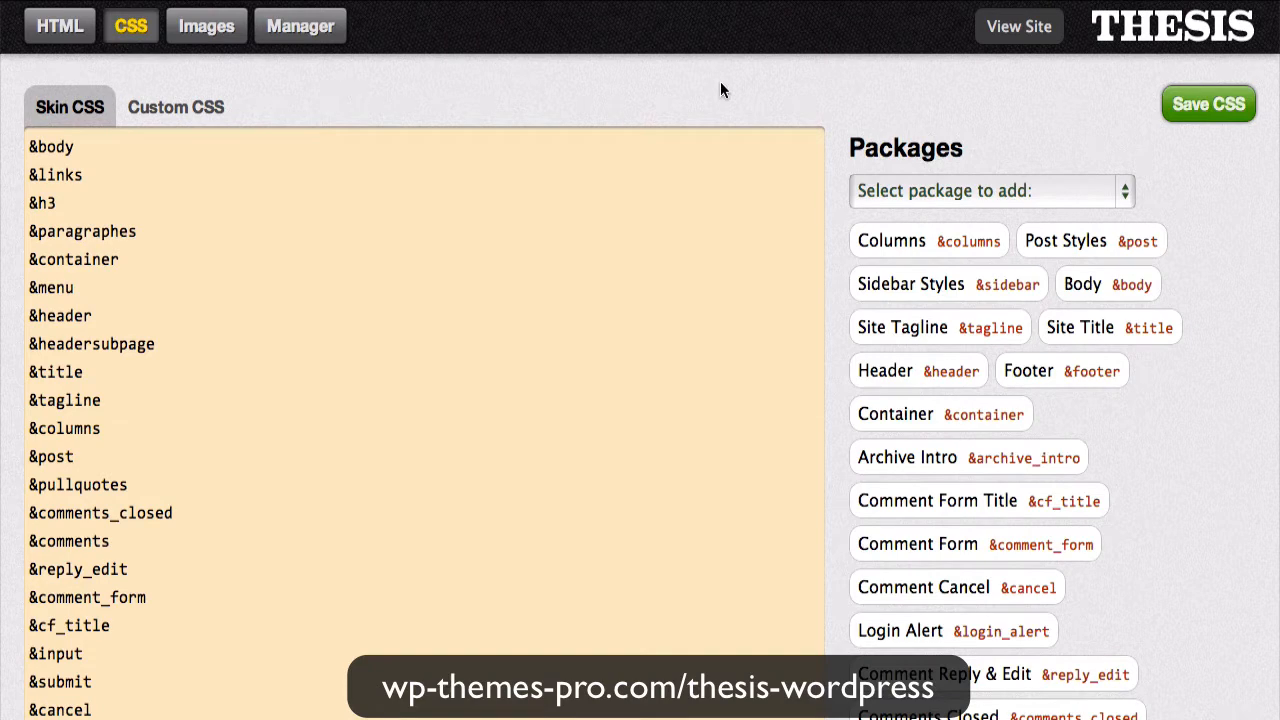
left_click(918, 192)
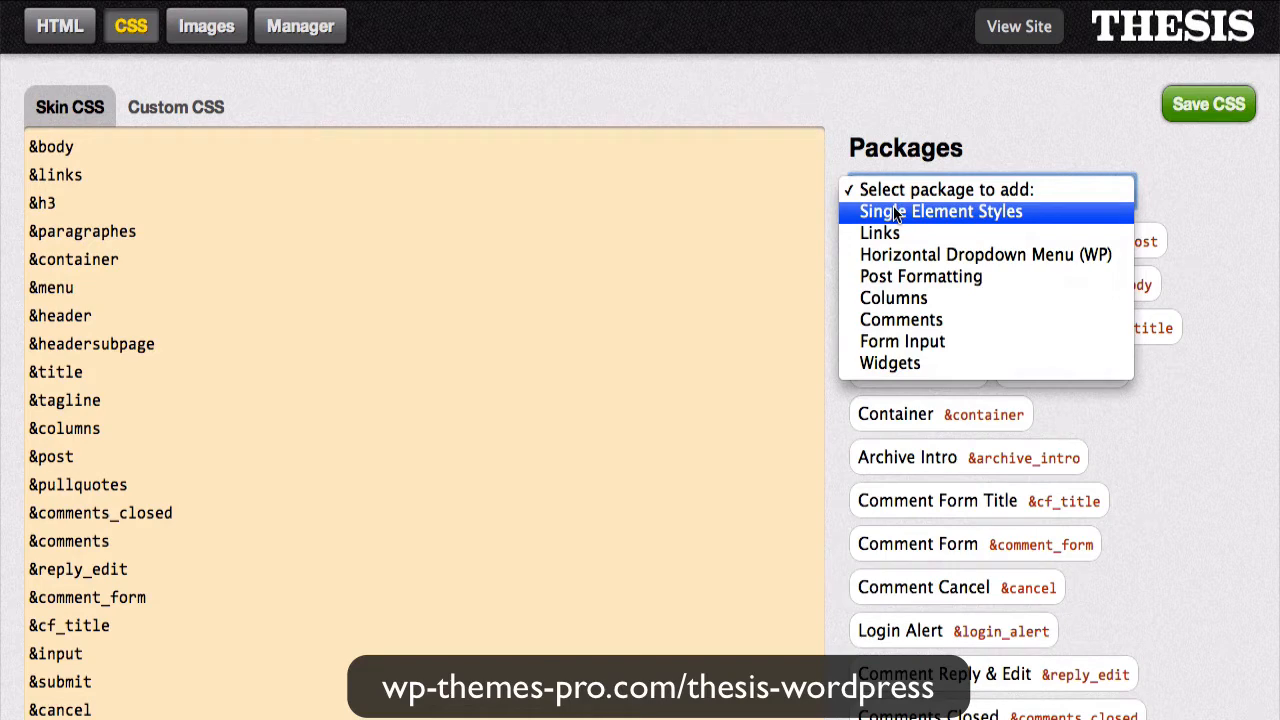
left_click(895, 212)
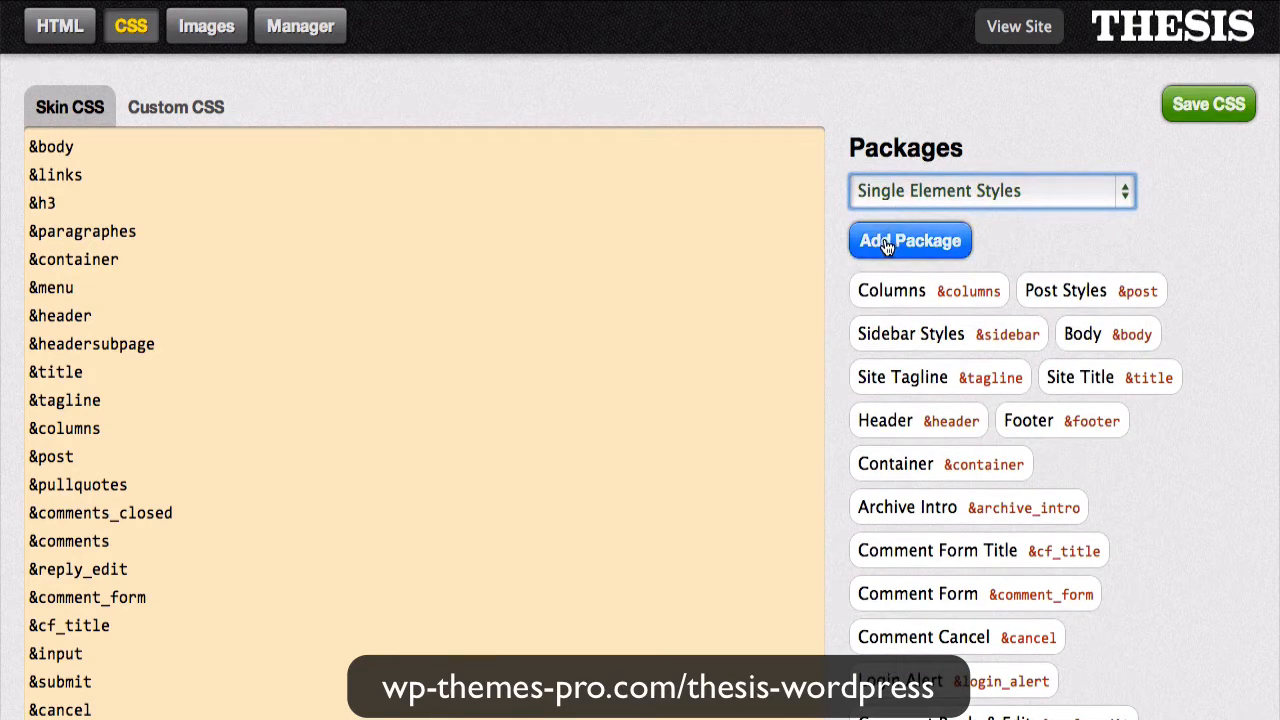
left_click(885, 245)
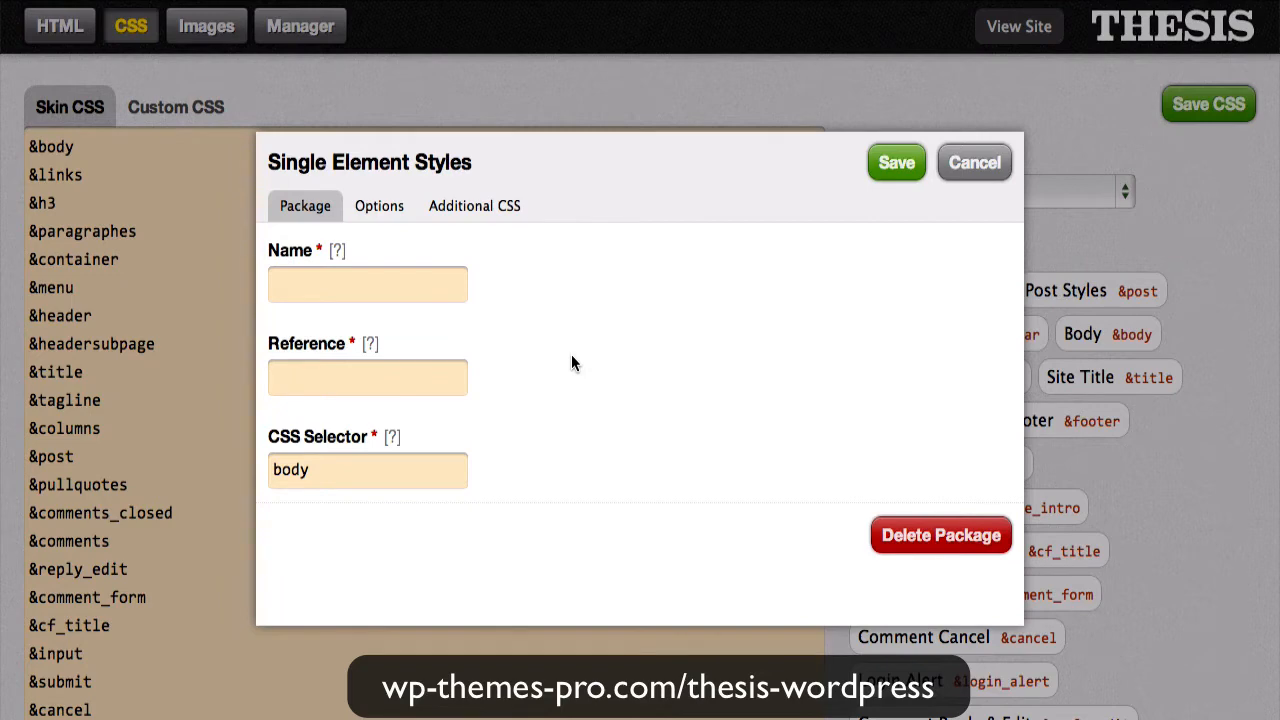
Expand the new package's font settings and look through the available fonts without choosing one.
left_click(313, 289)
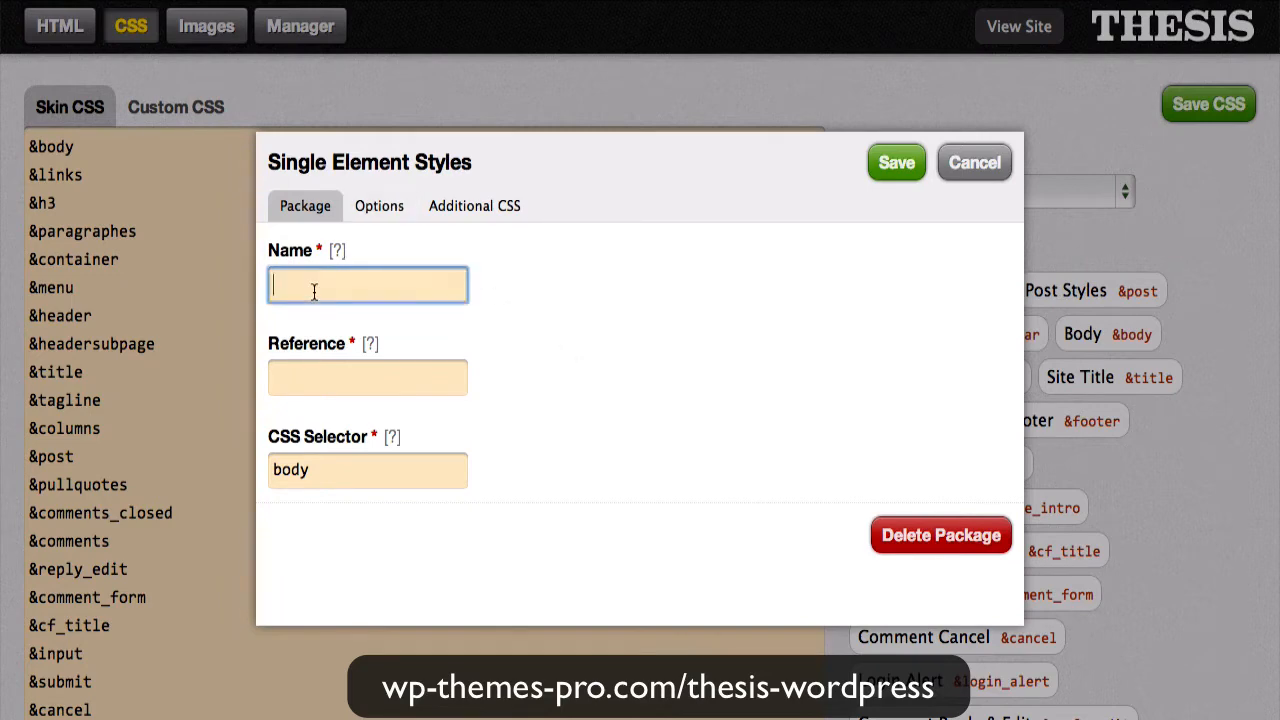
left_click(396, 216)
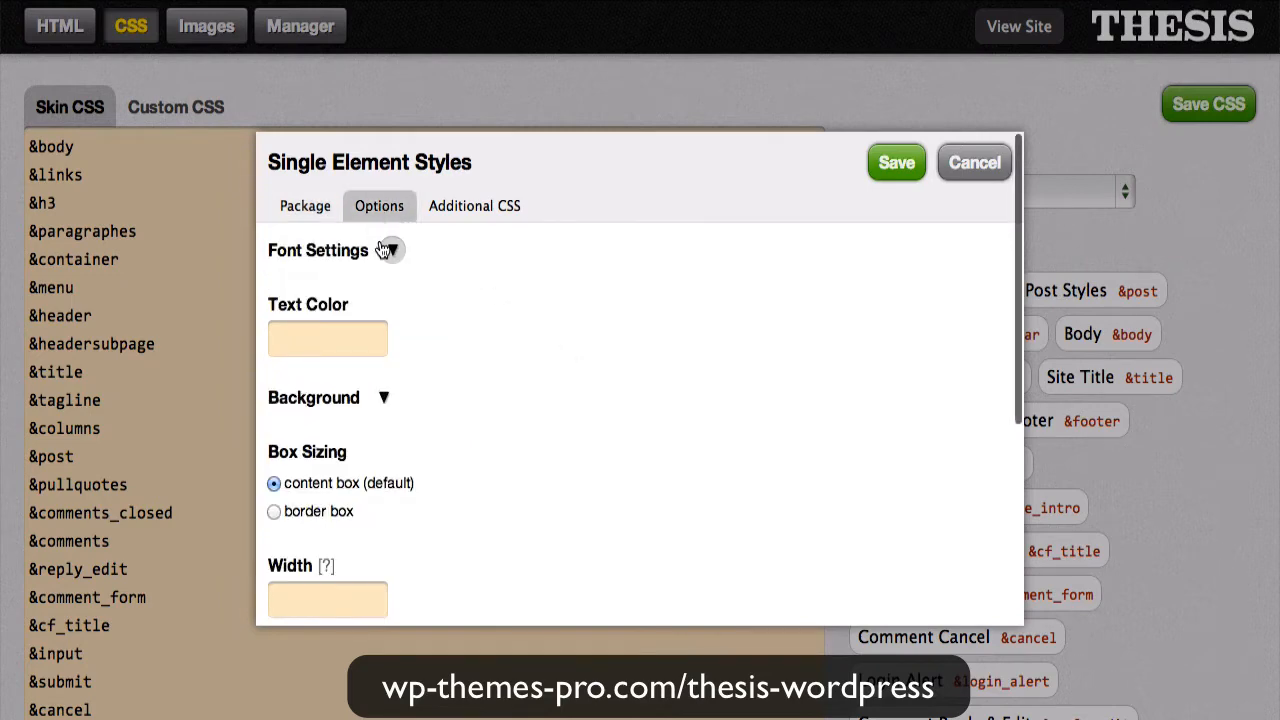
left_click(387, 250)
left_click(429, 323)
scroll(428, 468, "down", 3)
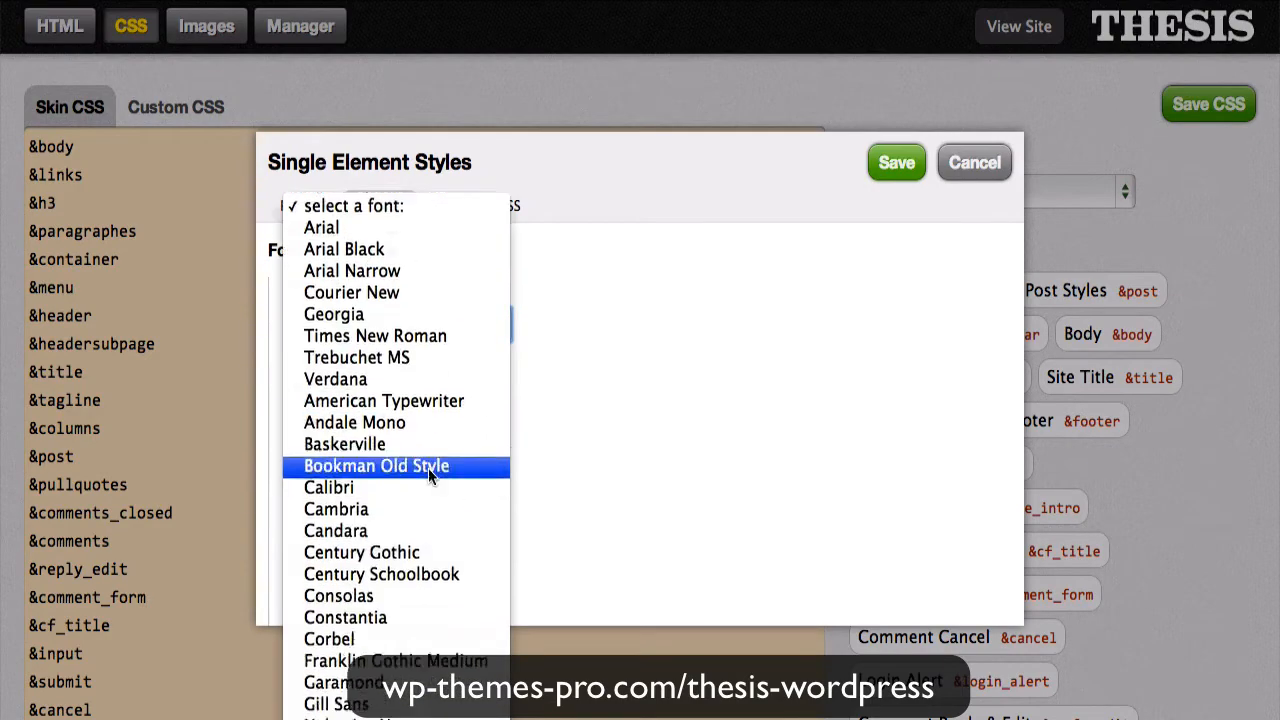
scroll(428, 470, "down", 3)
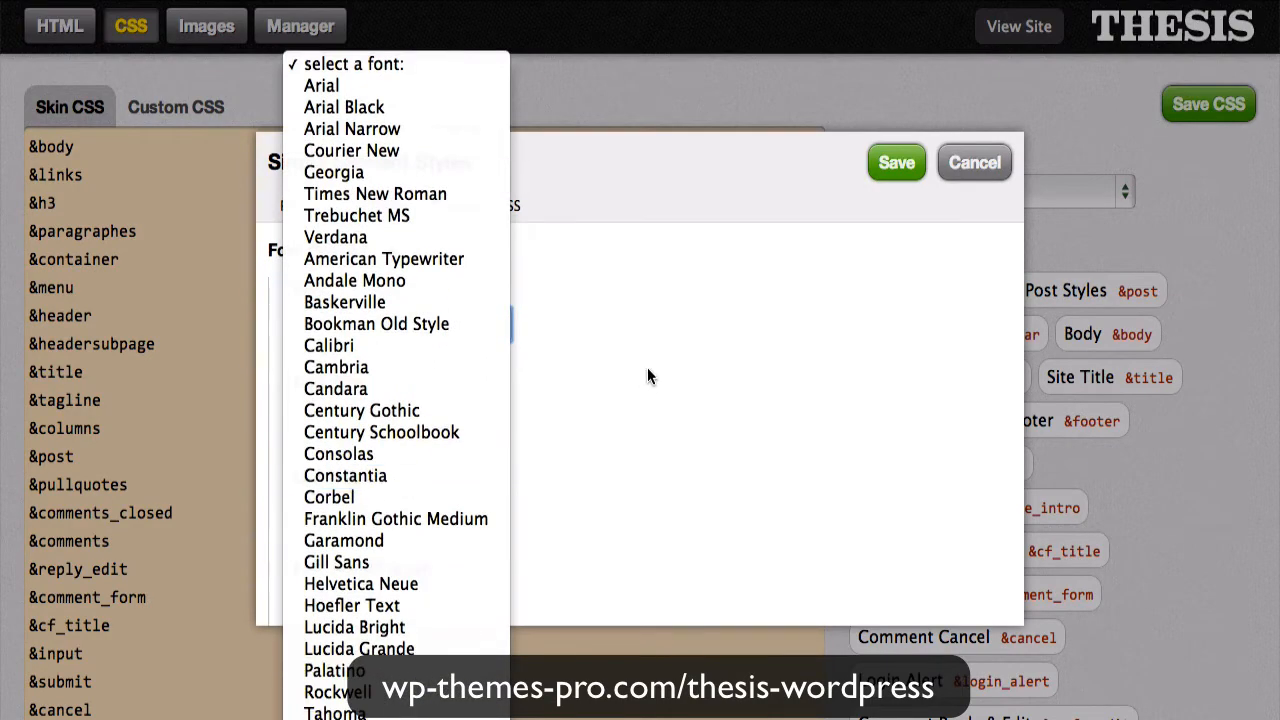
left_click(647, 367)
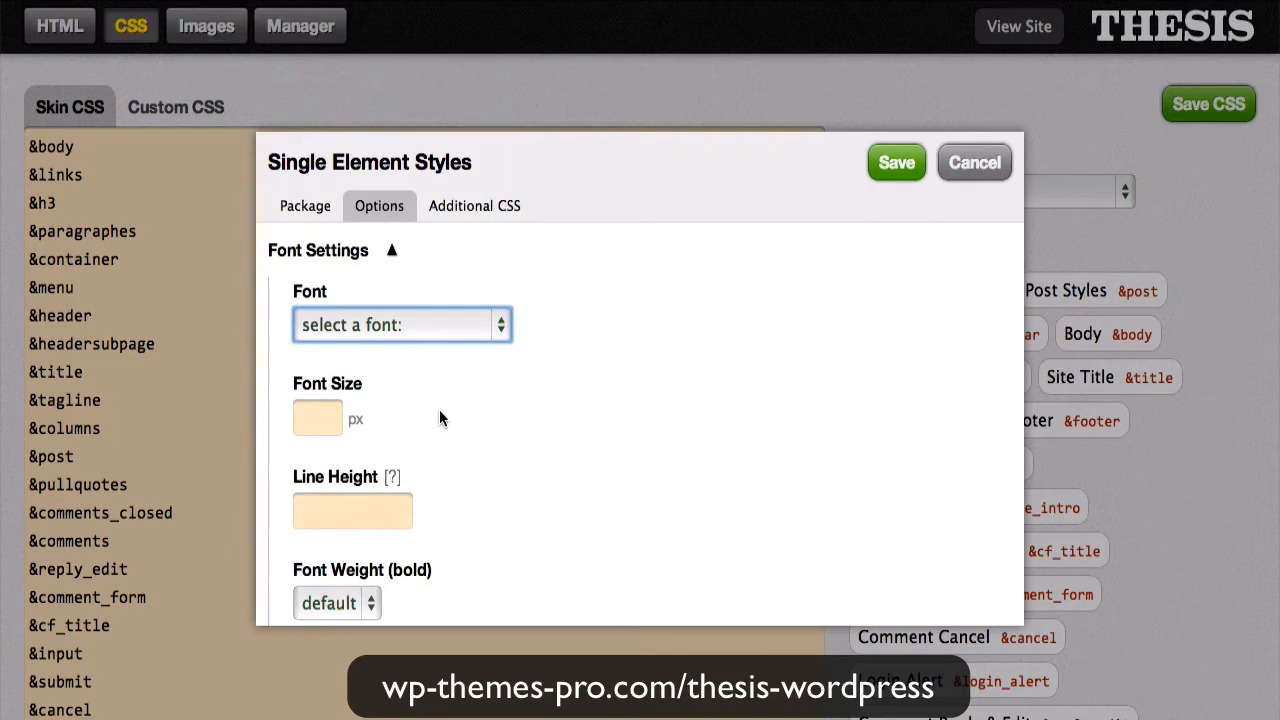
Expand the package's background settings and review the remaining options down to the typography width.
left_click_drag(649, 466, 651, 637)
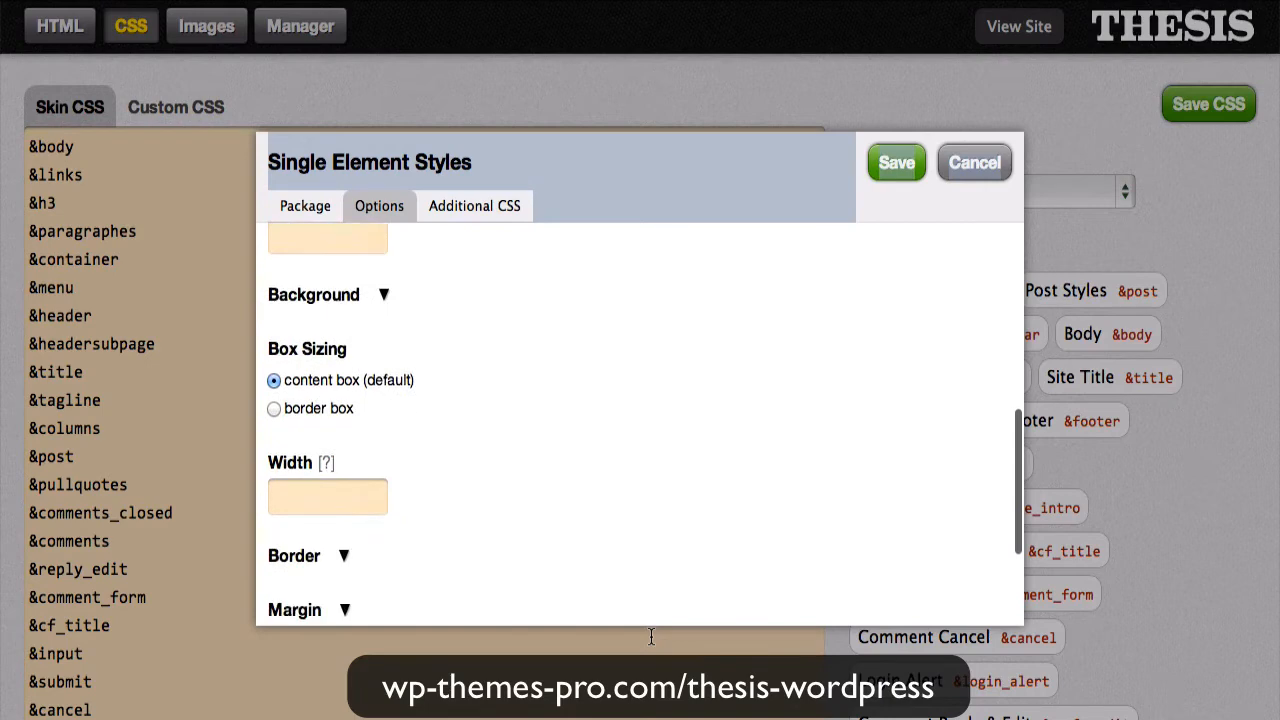
left_click(383, 293)
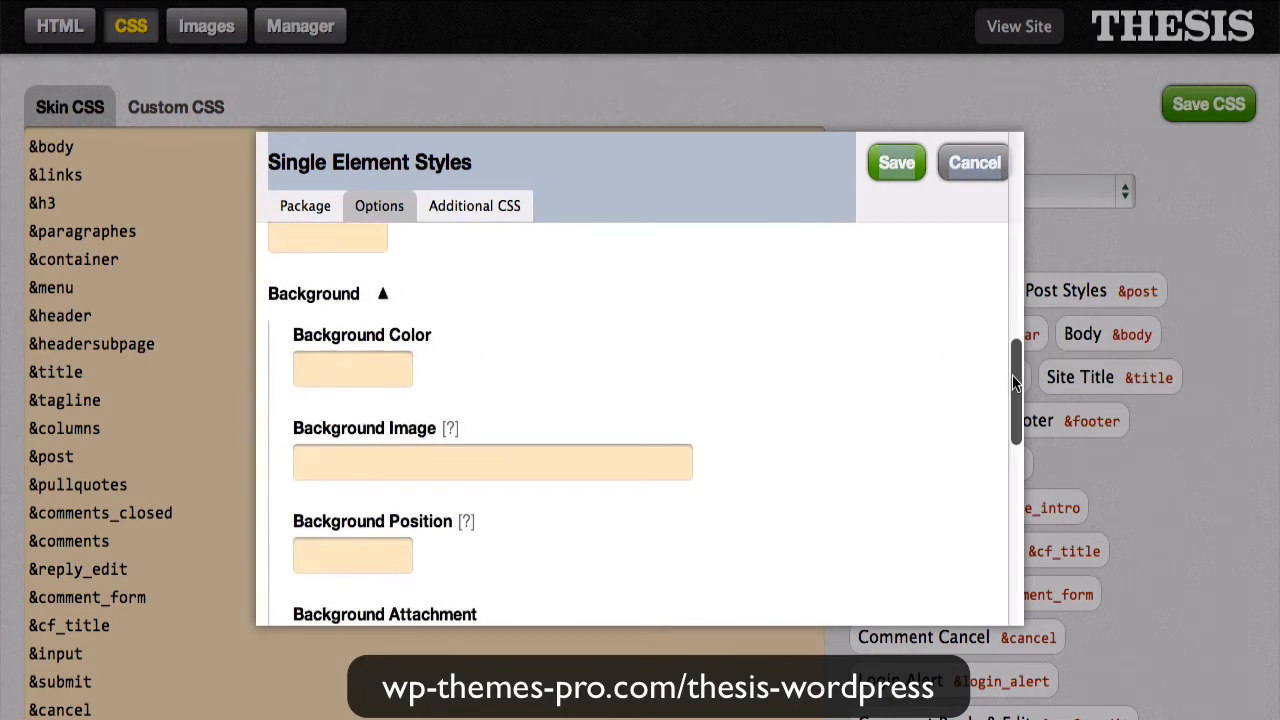
scroll(1013, 380, "down", 2)
scroll(1013, 380, "down", 6)
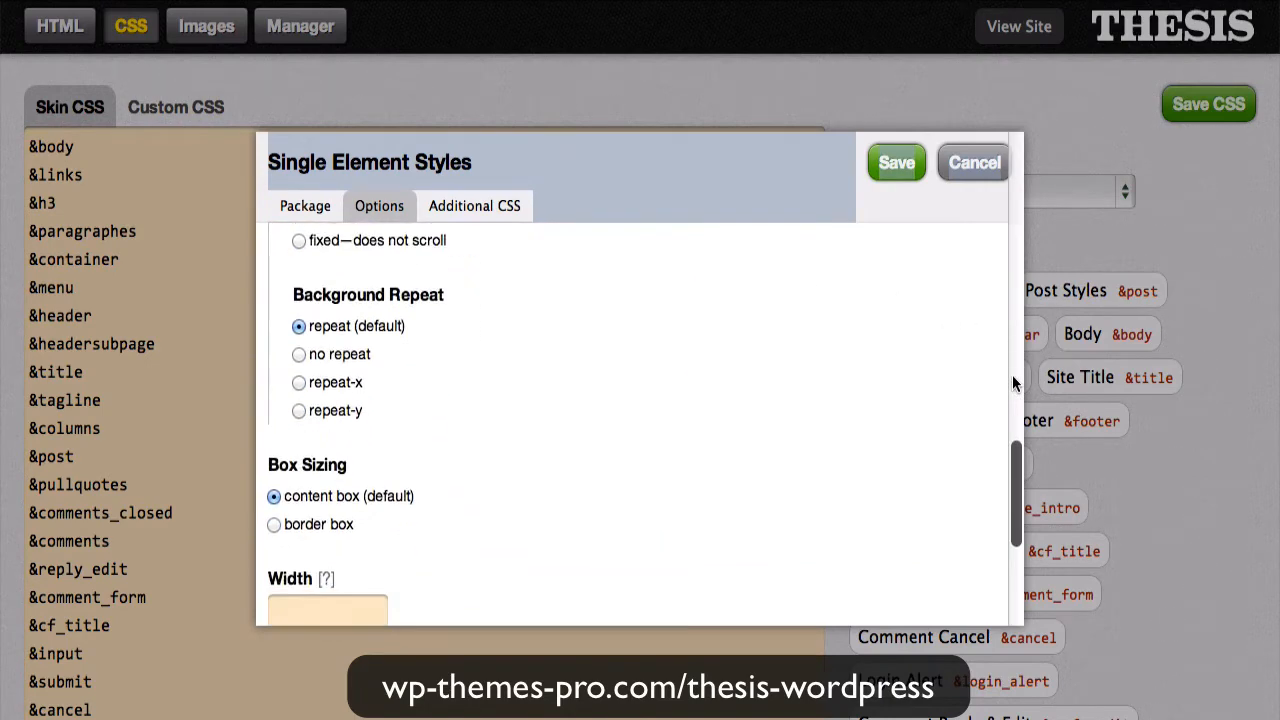
scroll(1012, 383, "down", 7)
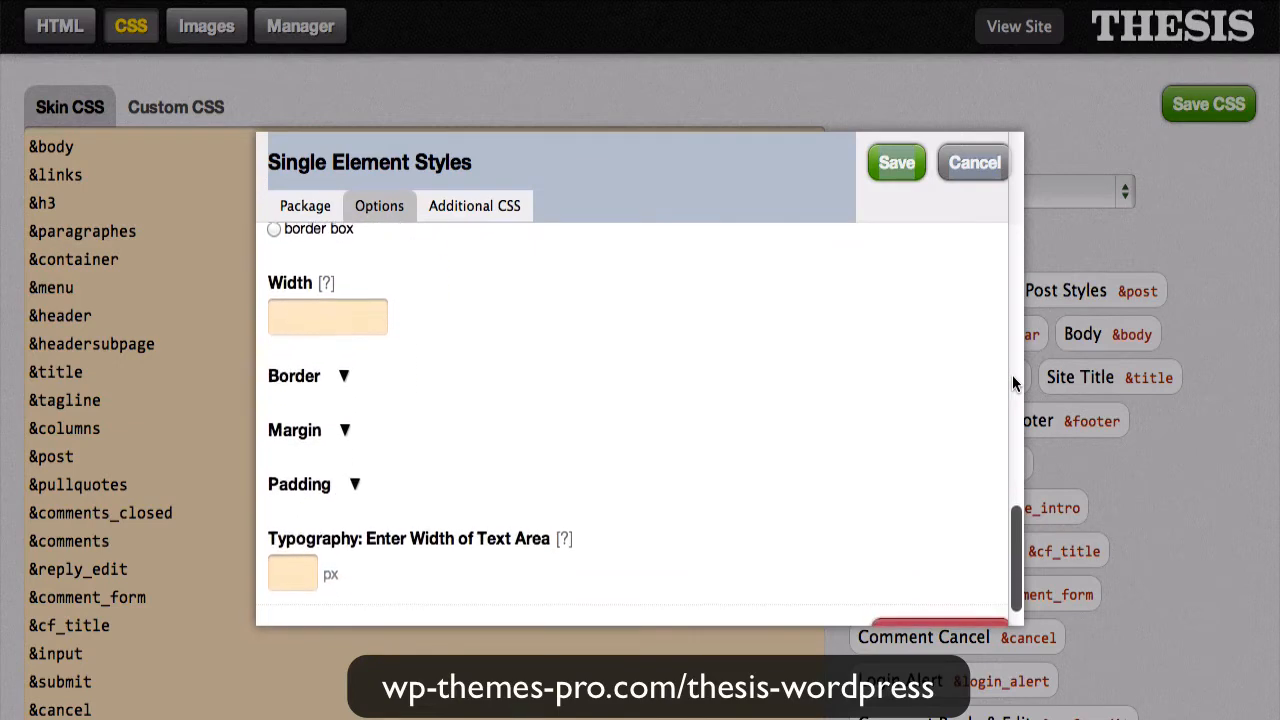
scroll(1012, 375, "down", 1)
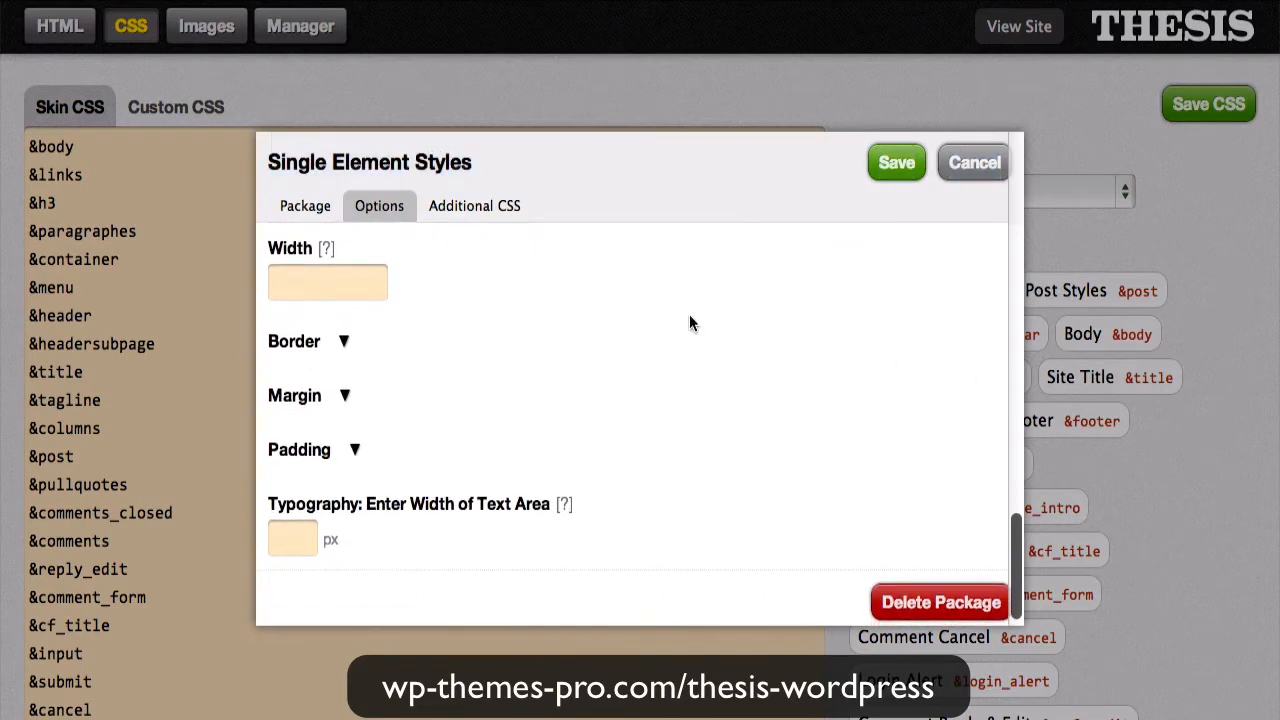
Check the new package's Additional CSS field and discard the Single Element Styles package.
left_click(463, 210)
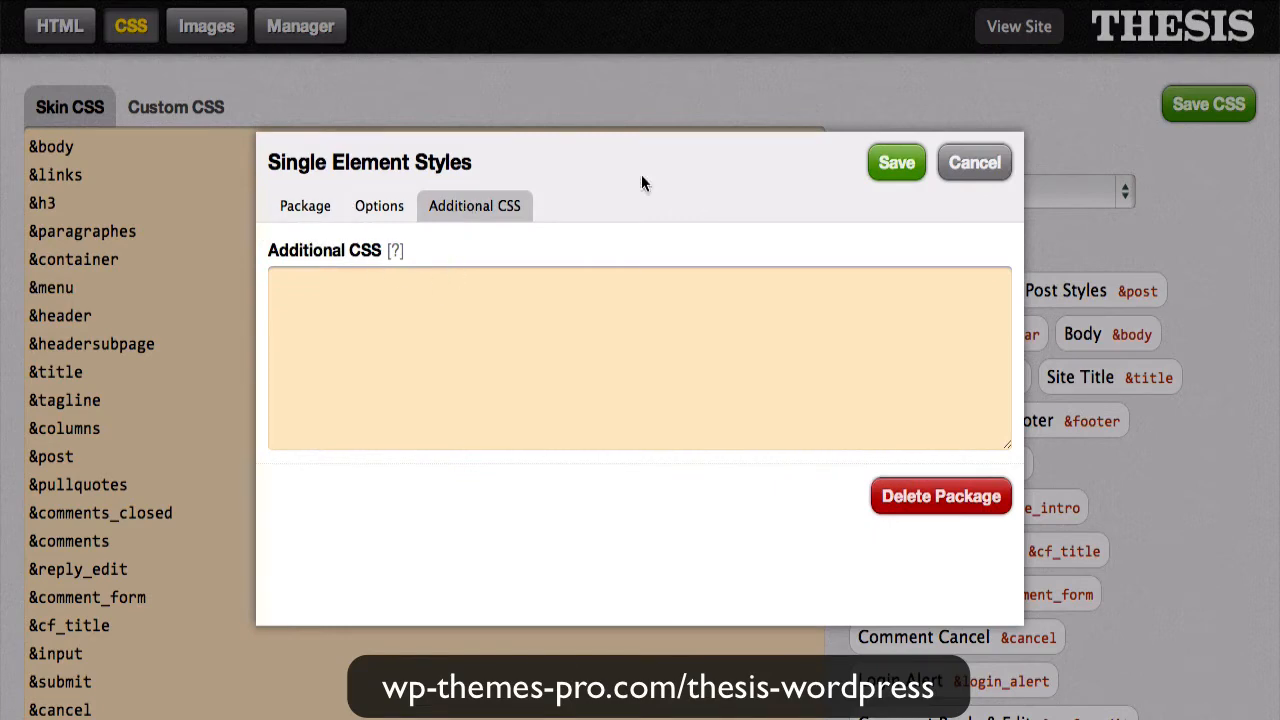
left_click(972, 166)
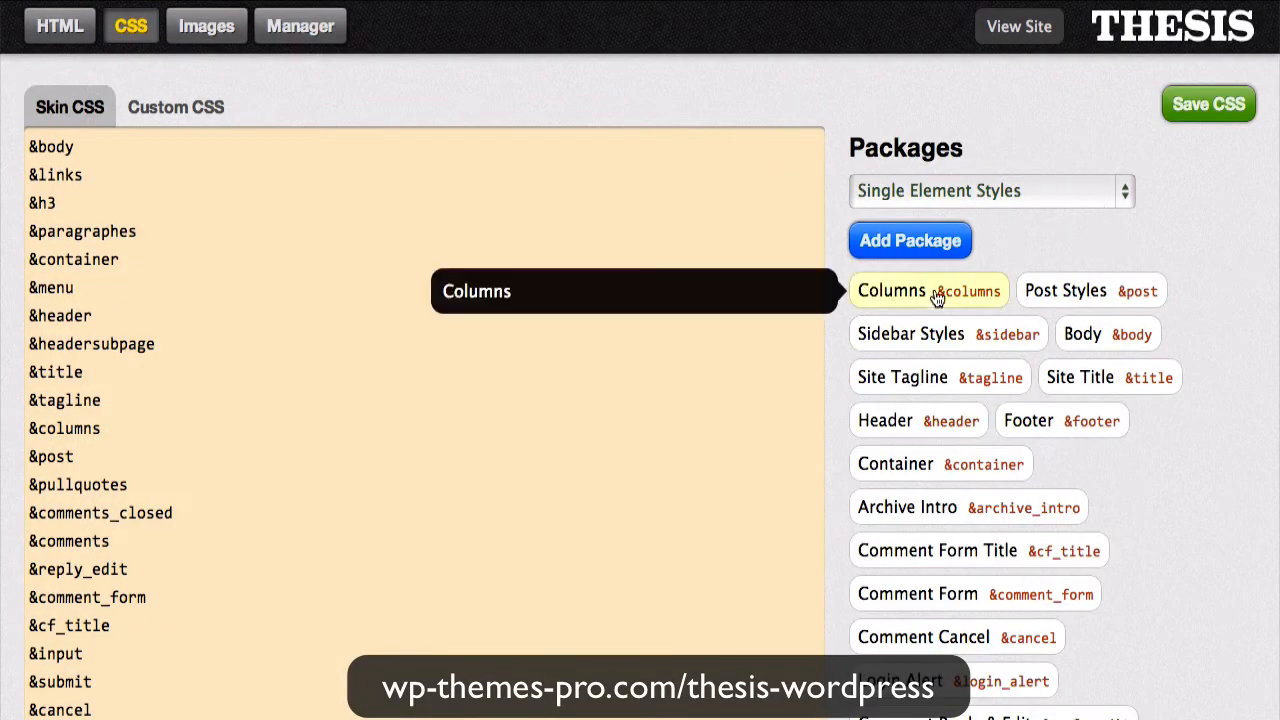
Review the package references in the Skin CSS down to &optin_bottom, highlighting &sidebar_bottom along the way.
scroll(930, 392, "down", 1)
scroll(930, 392, "down", 5)
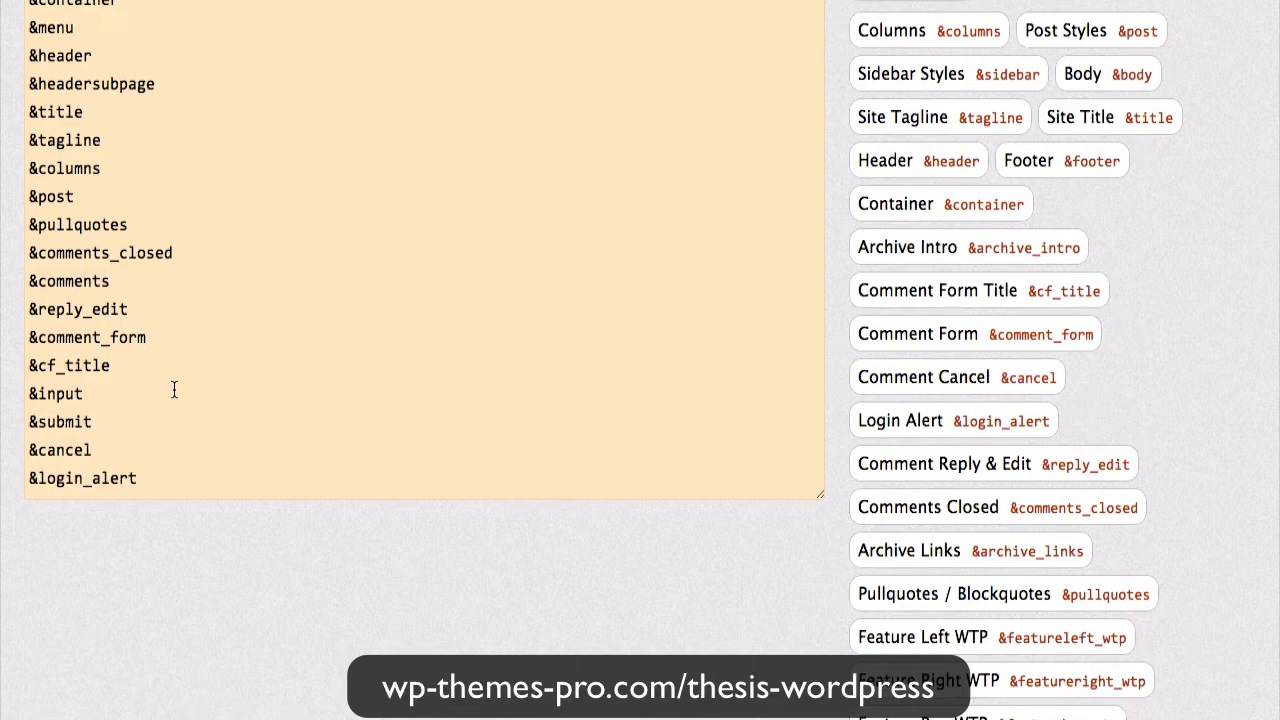
scroll(174, 390, "down", 6)
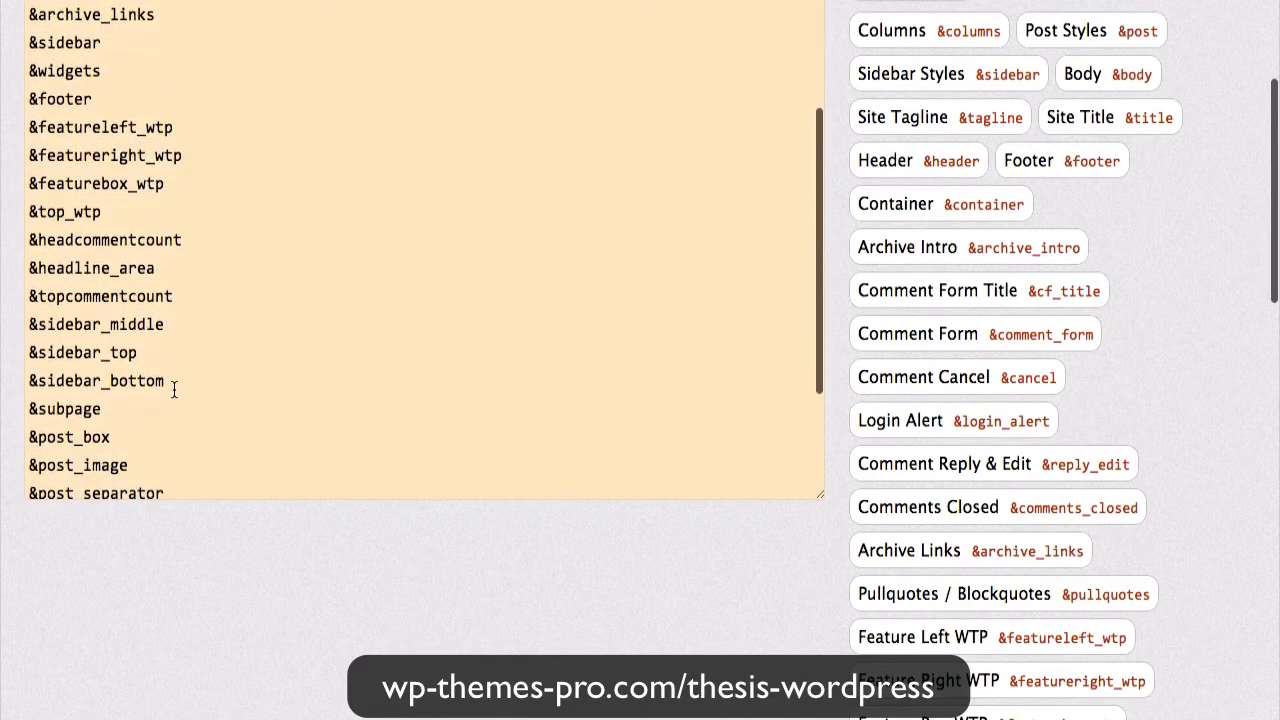
left_click_drag(181, 387, 14, 375)
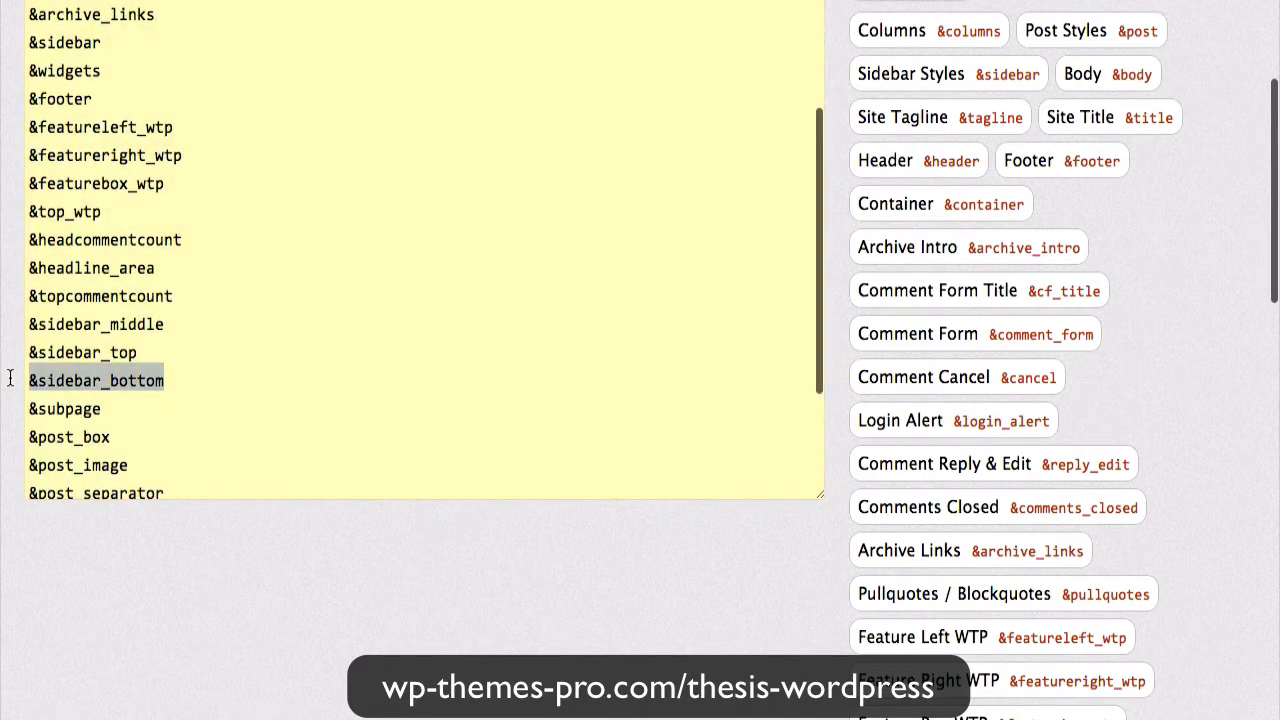
left_click(239, 389)
scroll(239, 389, "down", 5)
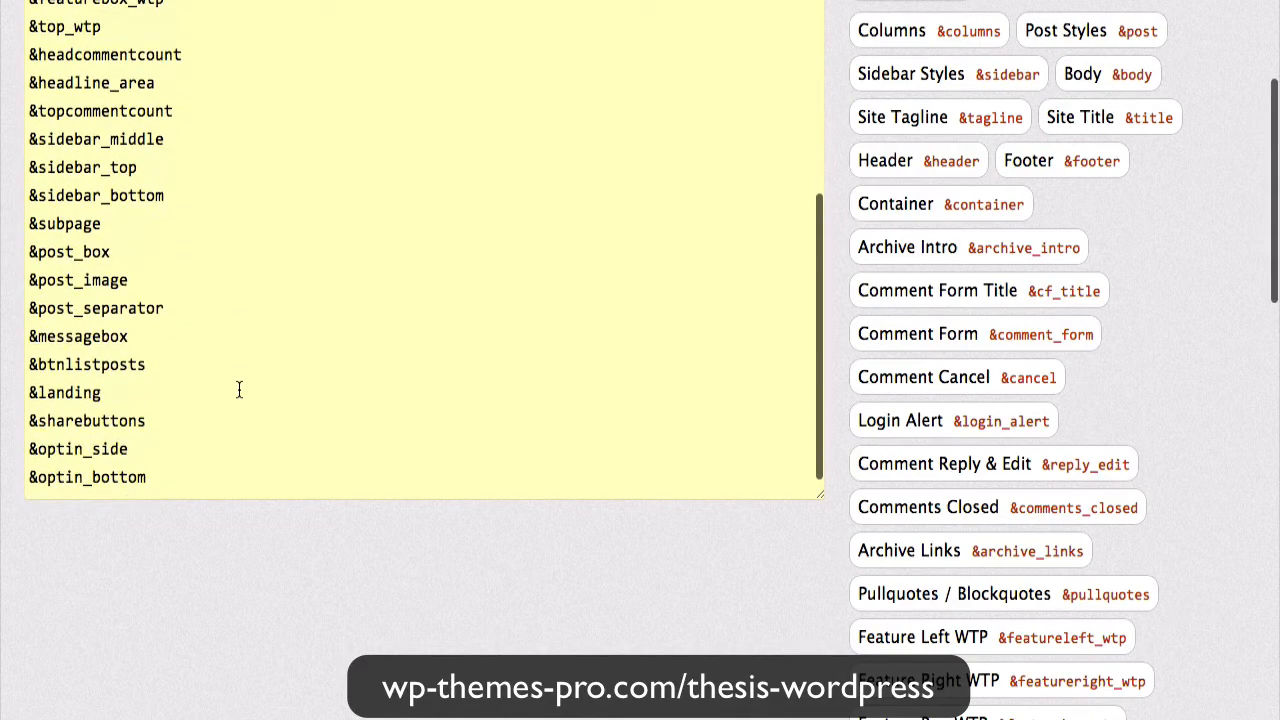
scroll(239, 389, "up", 1)
scroll(239, 389, "up", 8)
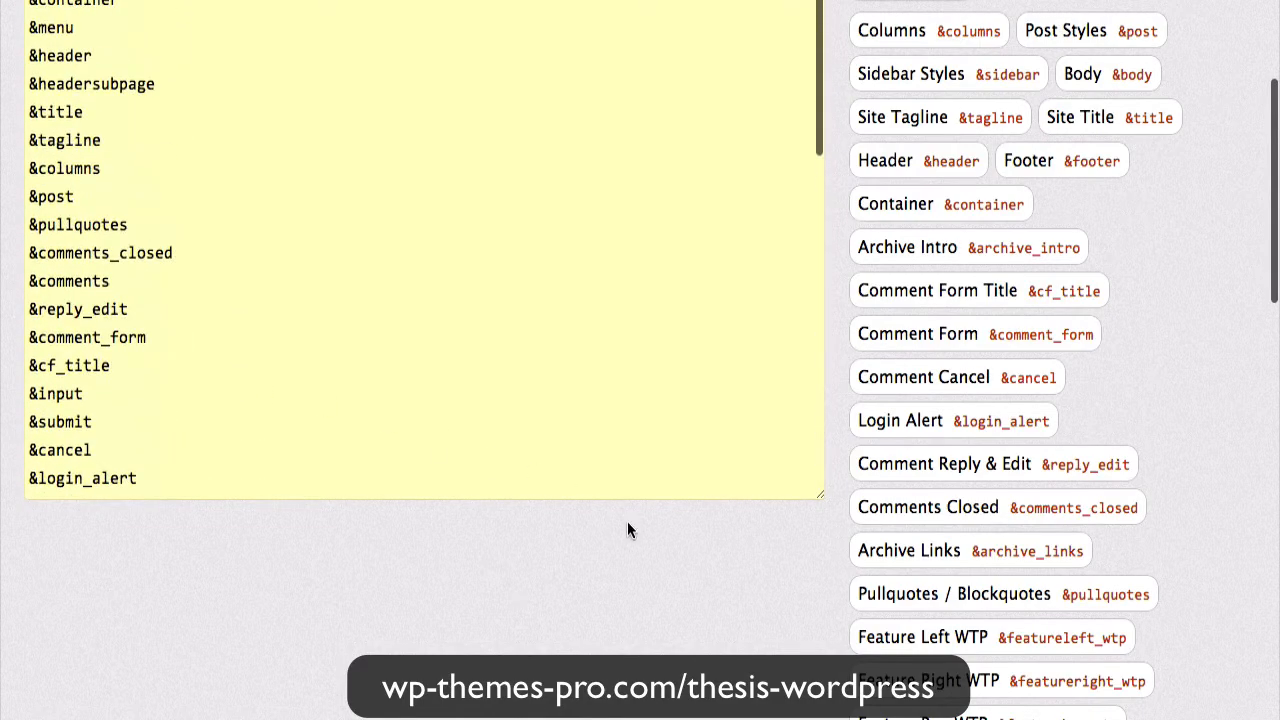
scroll(860, 598, "up", 3)
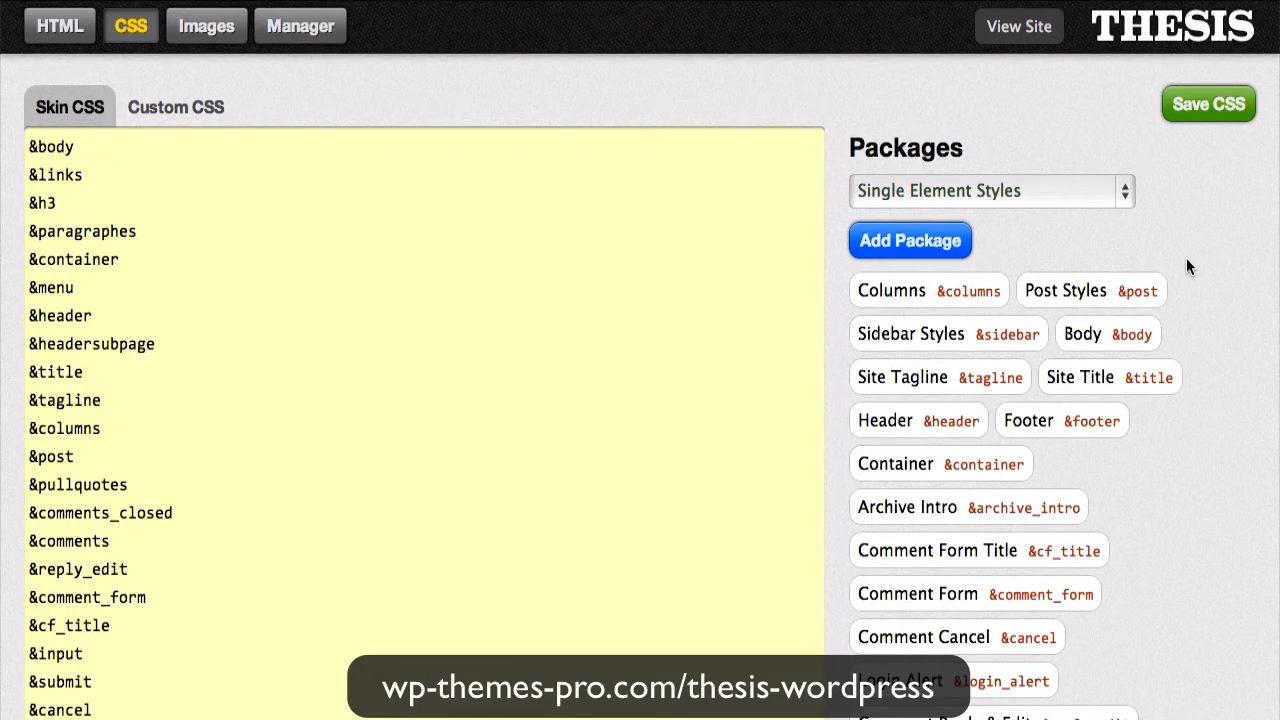
Review the skin's uploaded images with their CSS references and dimensions, and go to the skin Manager.
left_click(218, 44)
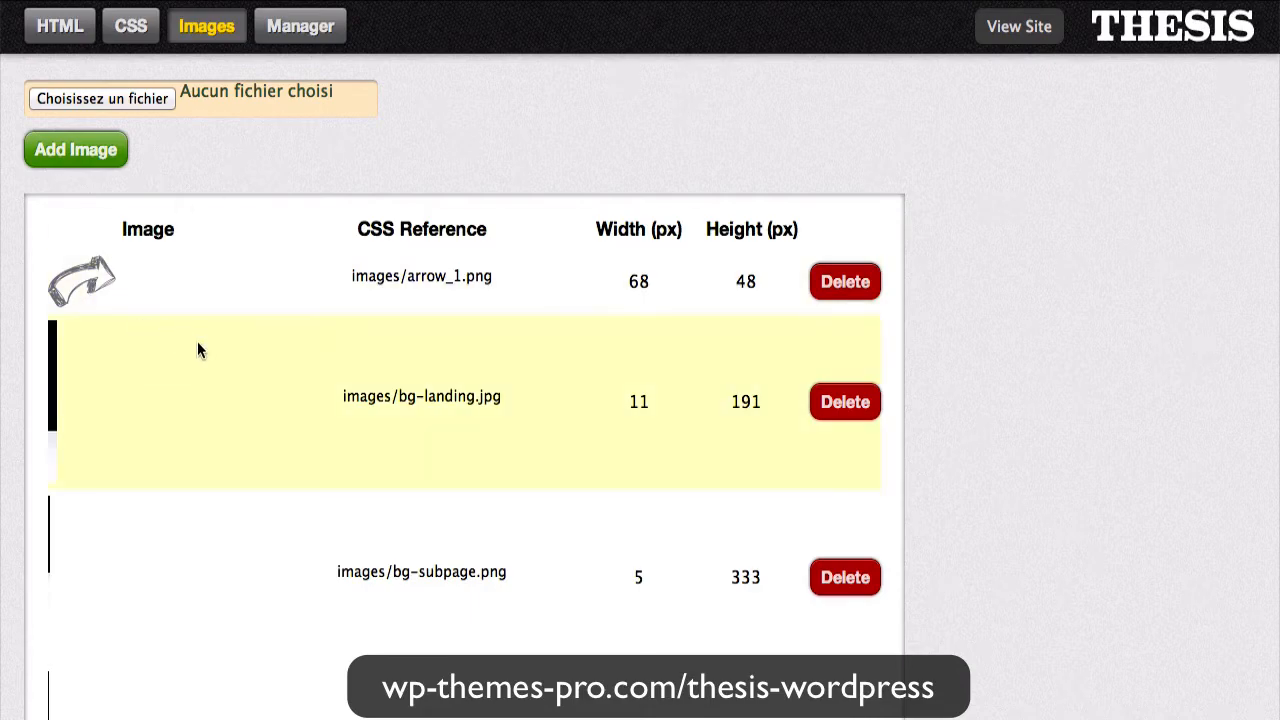
scroll(224, 362, "down", 10)
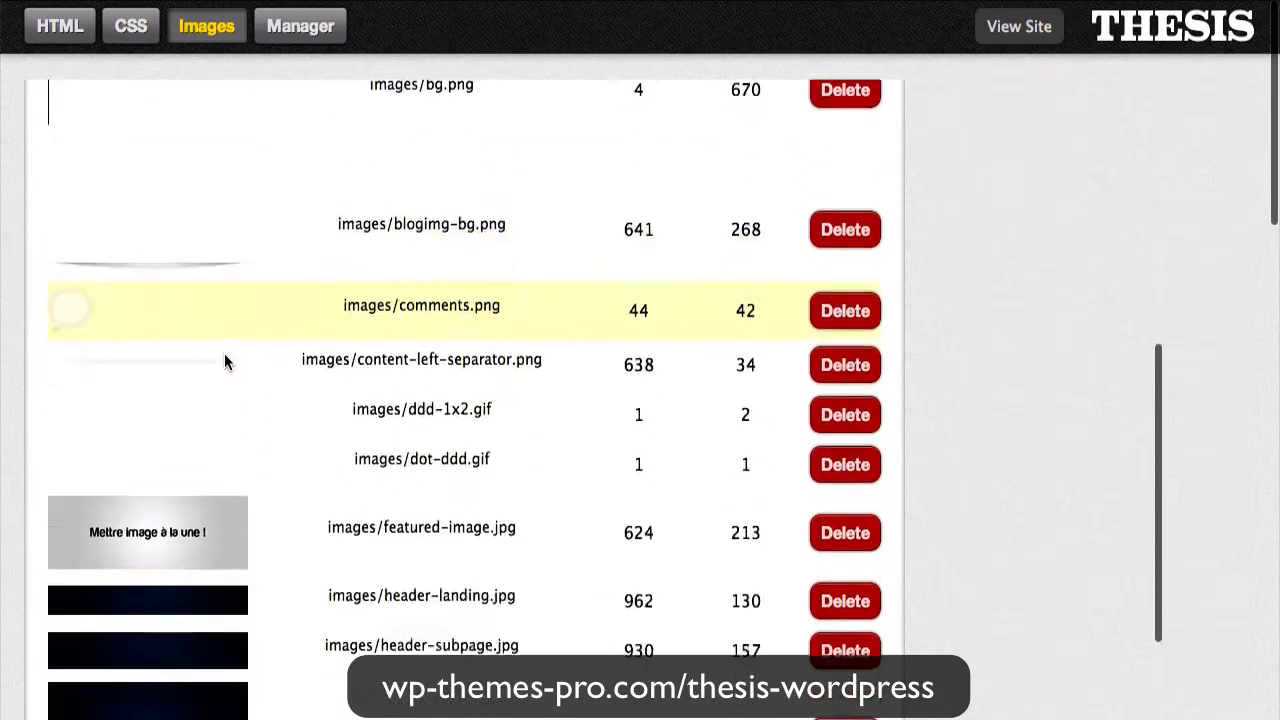
scroll(225, 360, "down", 4)
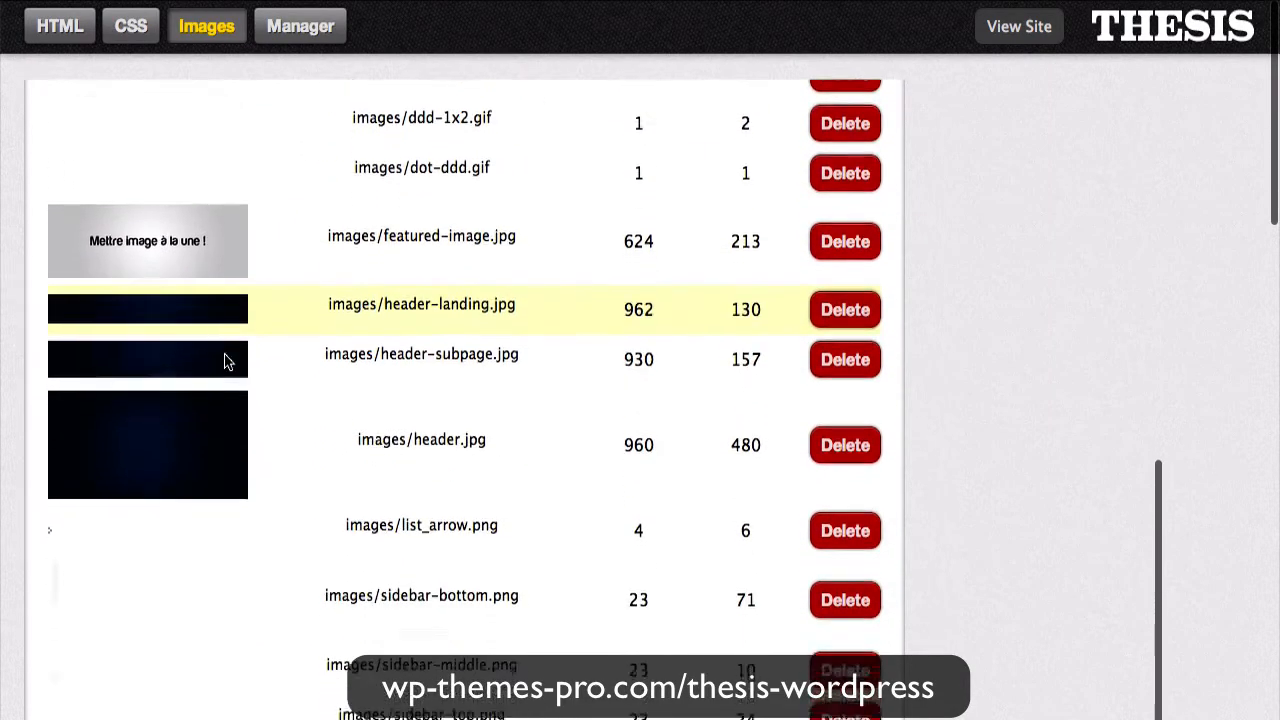
scroll(226, 362, "down", 3)
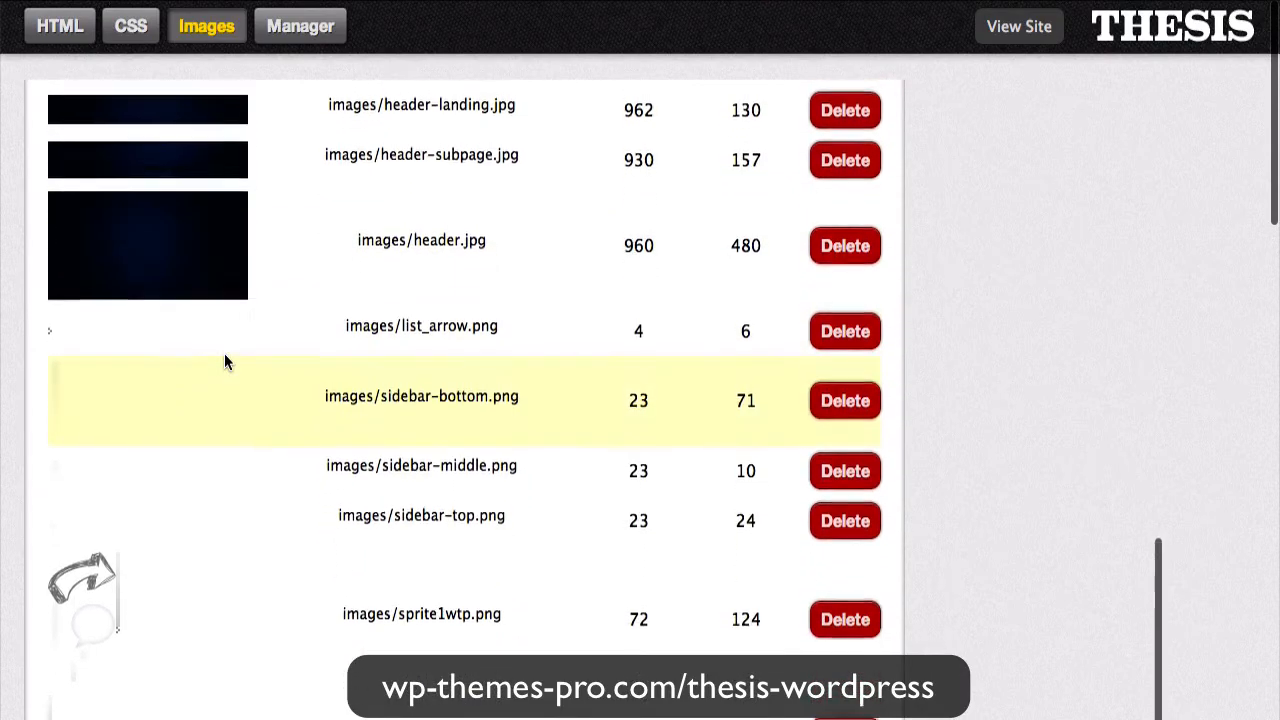
scroll(226, 362, "up", 5)
scroll(226, 361, "up", 10)
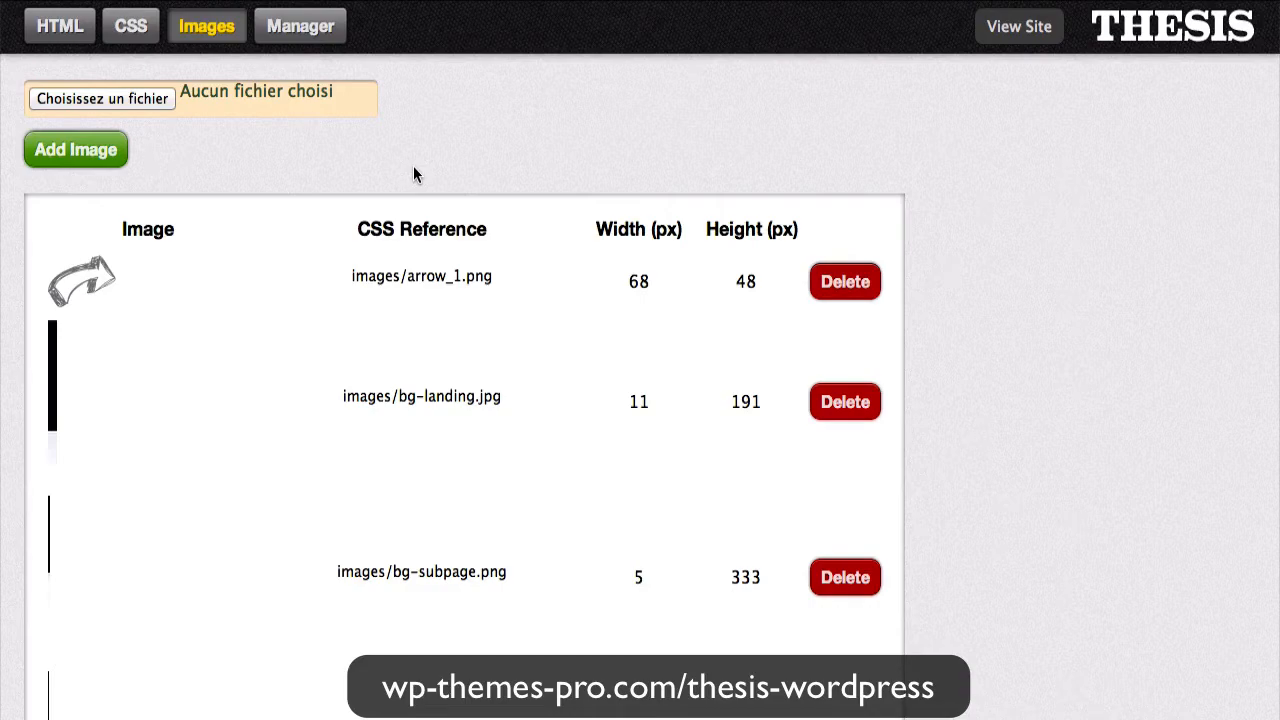
left_click(325, 37)
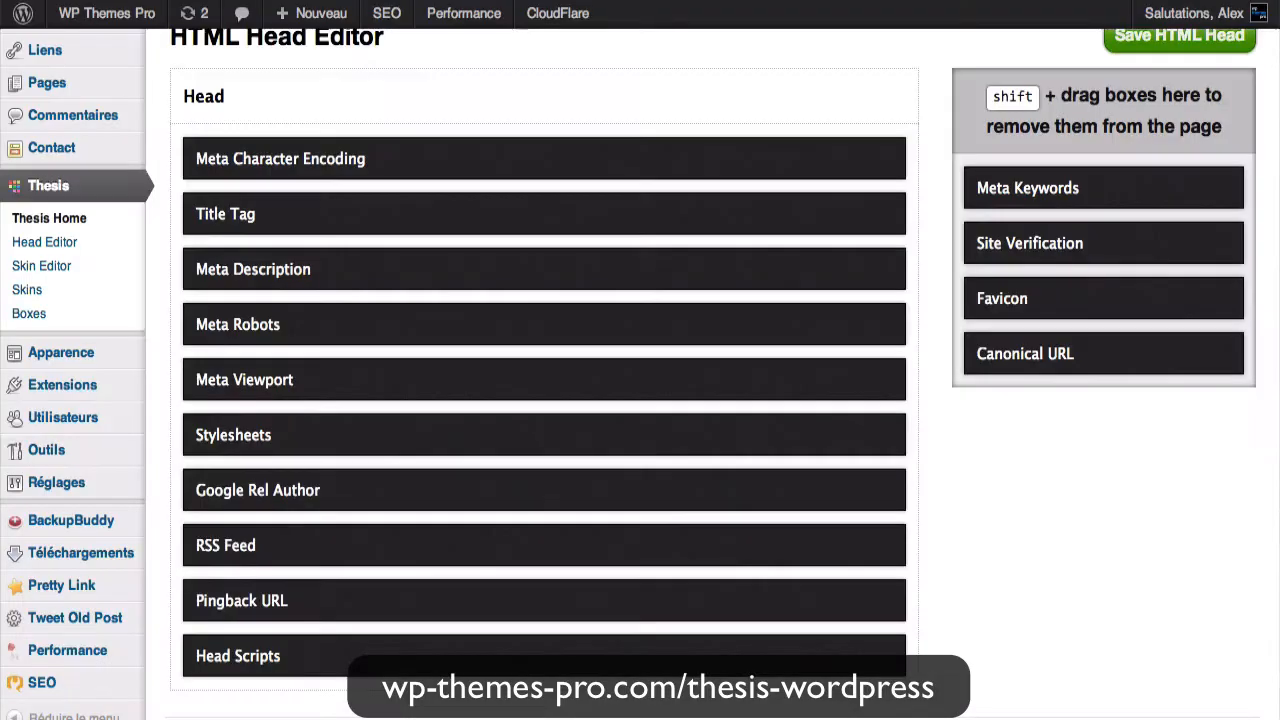
Open the Head Scripts box in the HTML Head Editor, highlight its favicon link code, and close it.
scroll(546, 143, "up", 2)
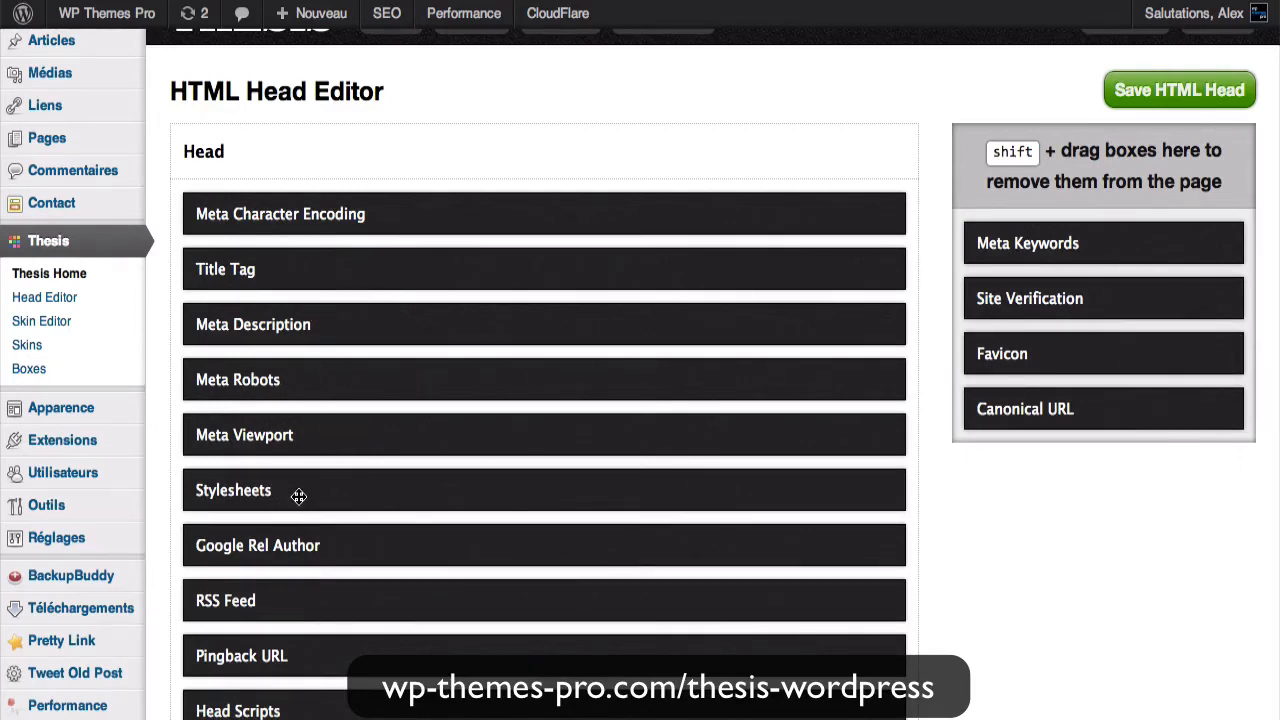
scroll(455, 527, "down", 1)
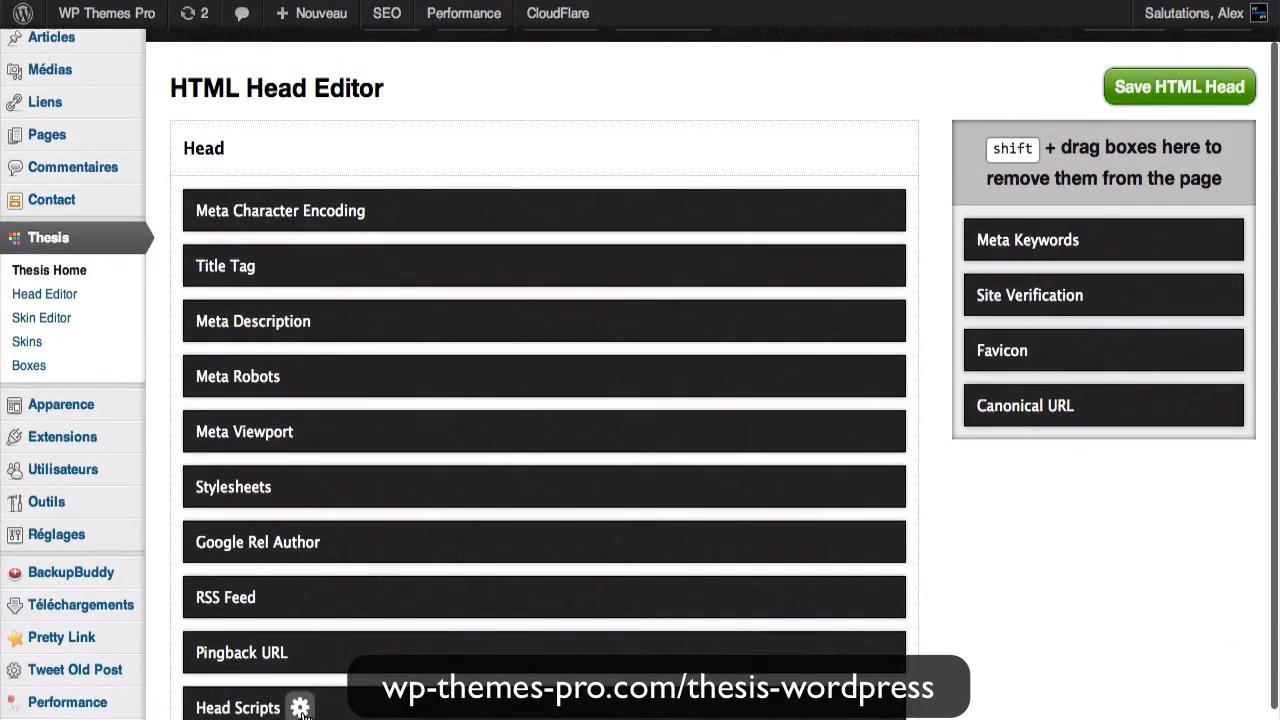
left_click(301, 708)
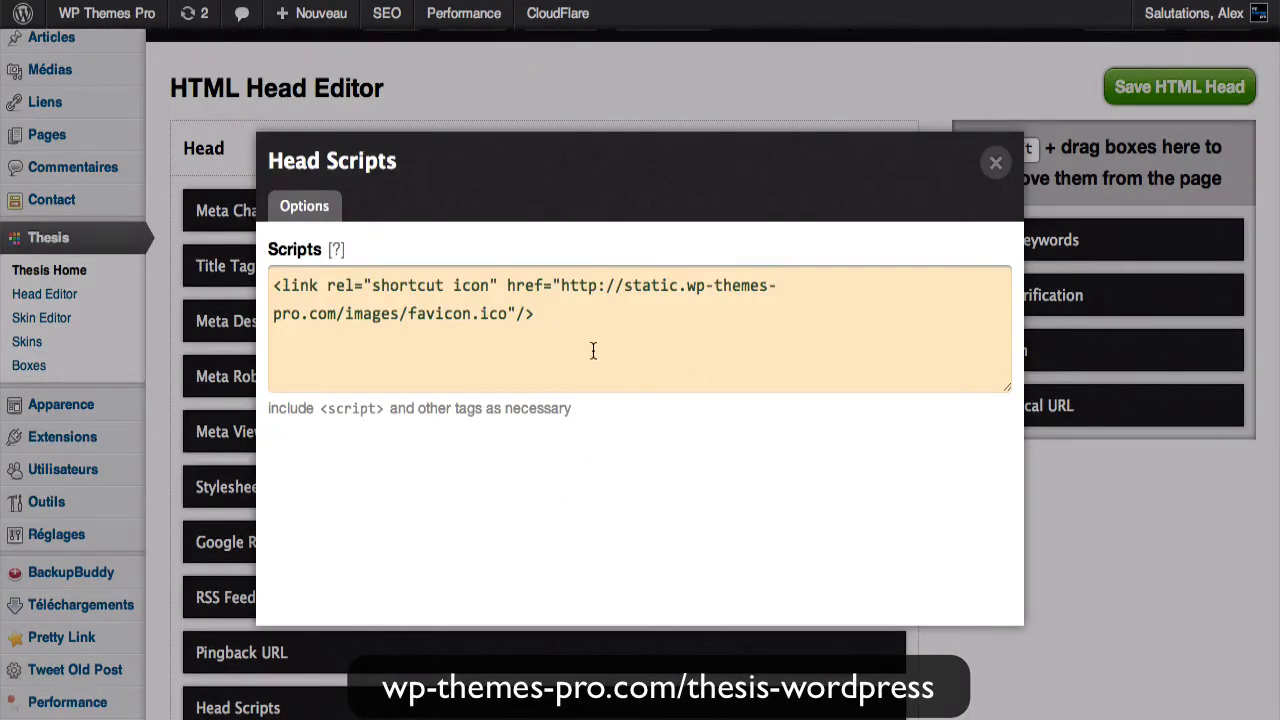
triple_click(408, 288)
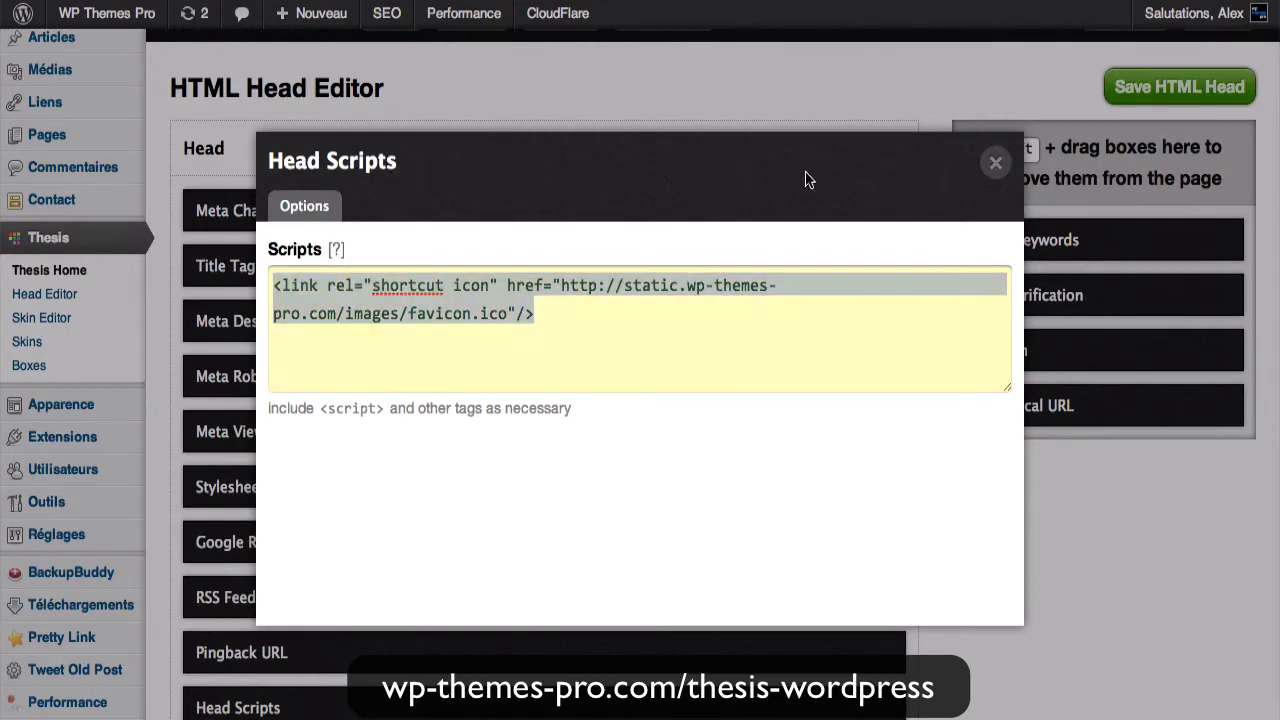
left_click(1002, 167)
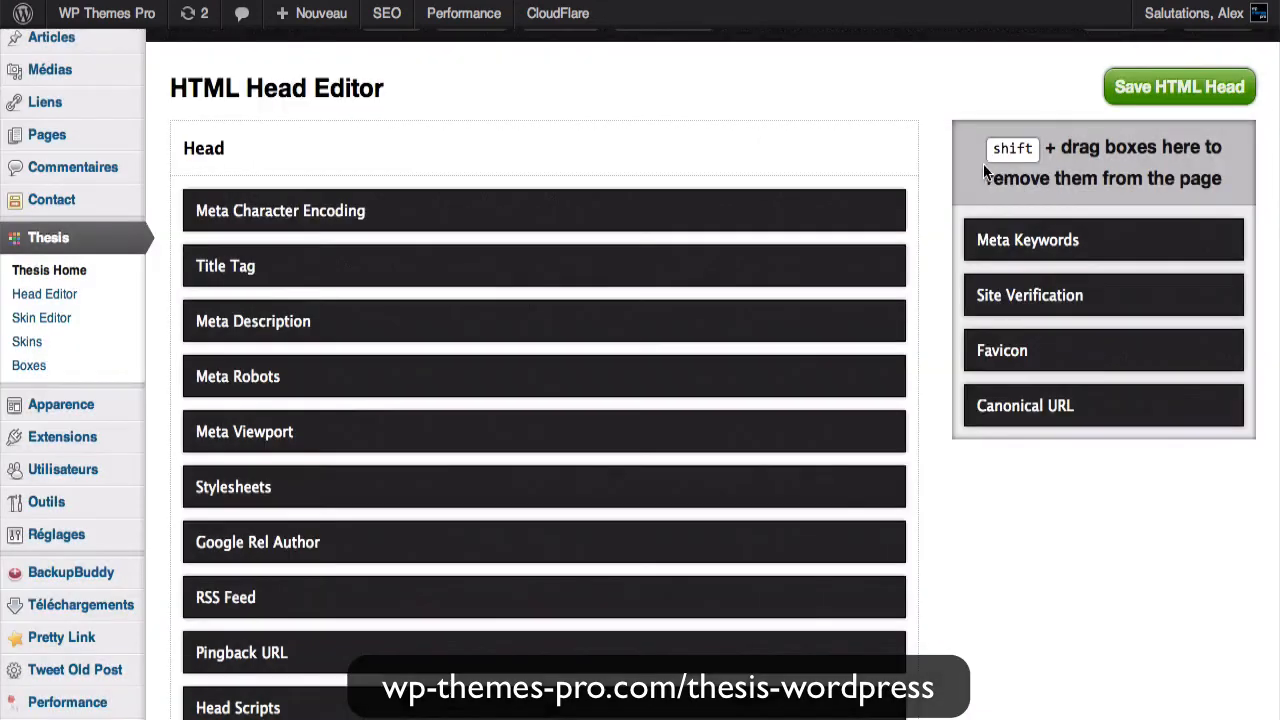
Look at the Favicon box's image uploader in the HTML Head Editor and close it without adding a file.
left_click(1046, 351)
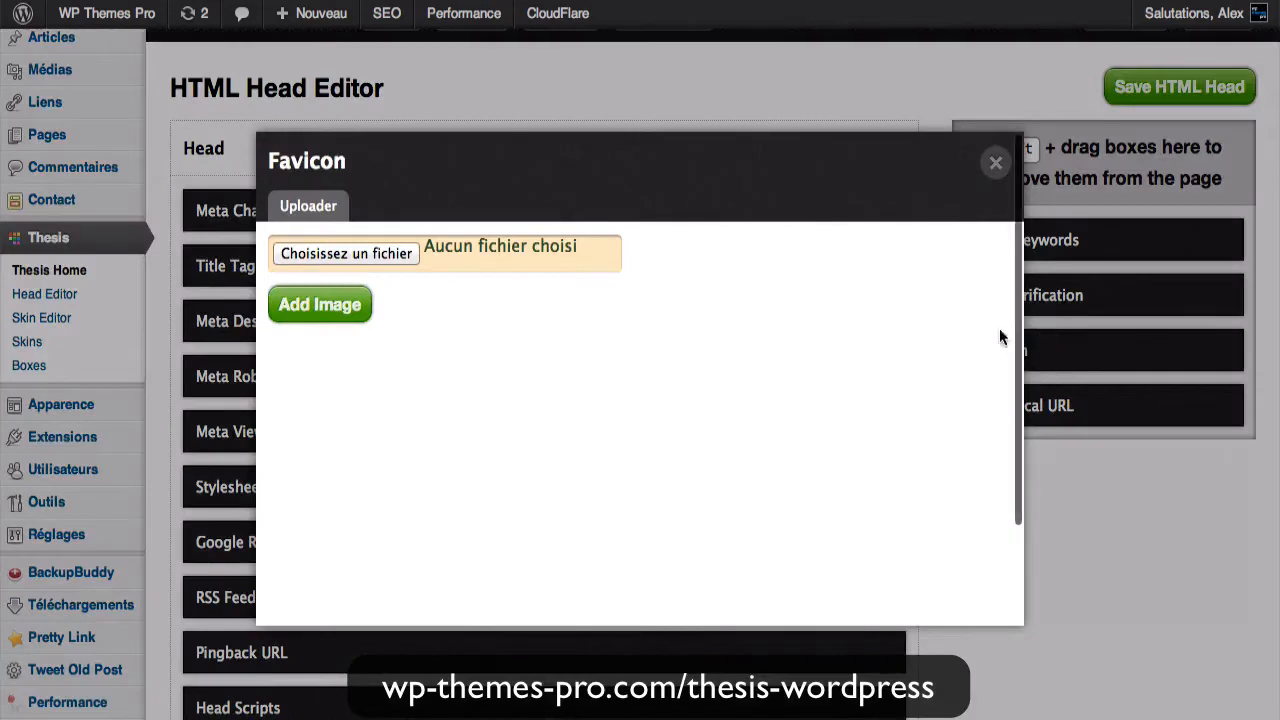
left_click(996, 166)
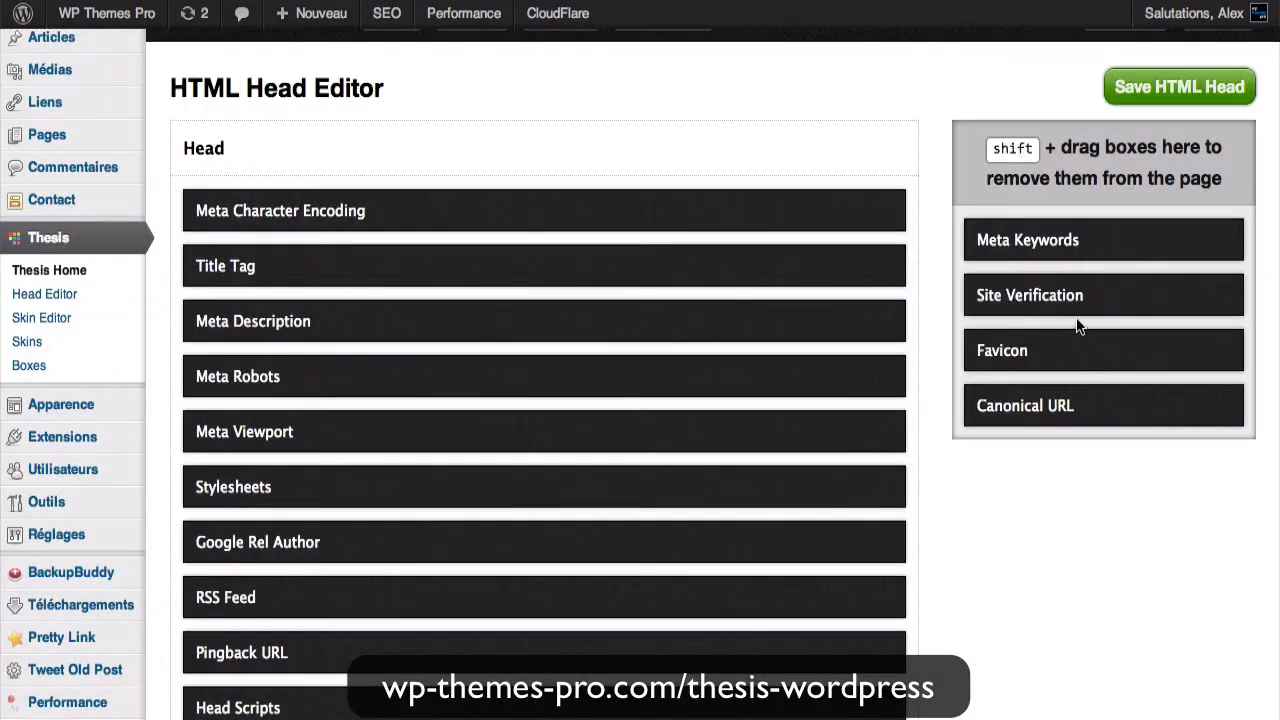
scroll(880, 222, "up", 2)
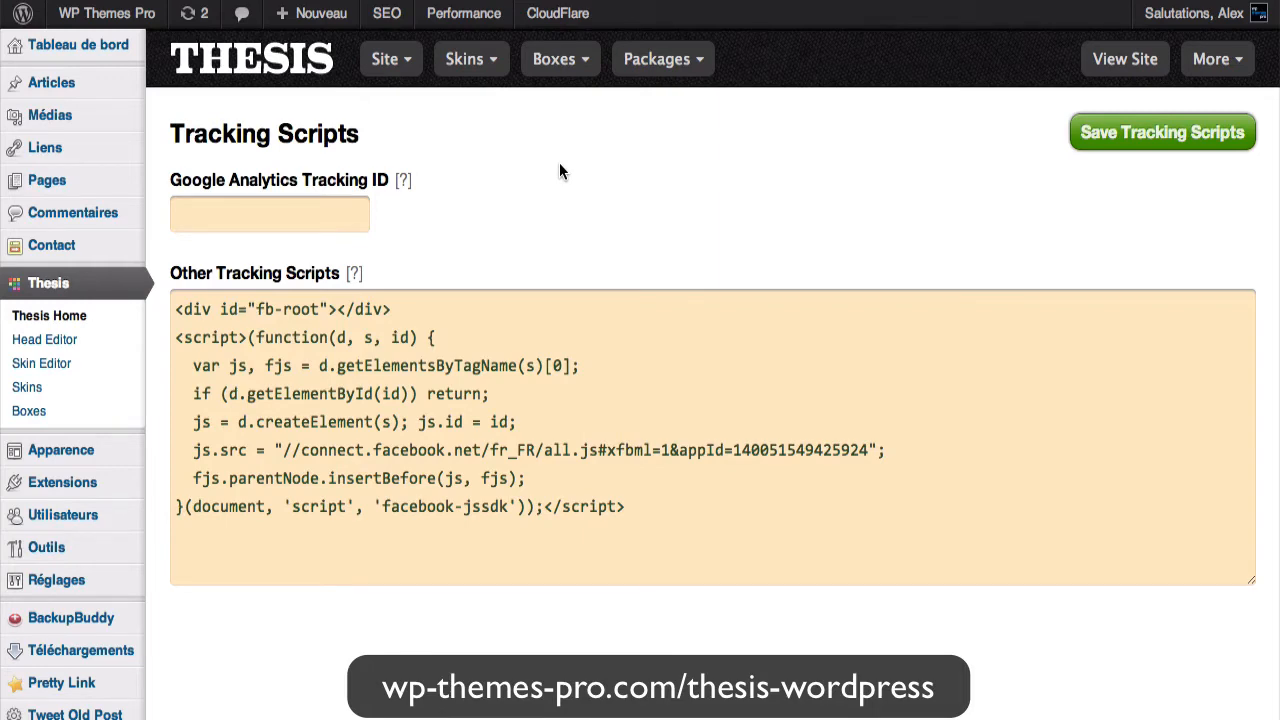
Highlight the Facebook script in Other Tracking Scripts to examine it, and clear the selection.
left_click_drag(630, 506, 304, 283)
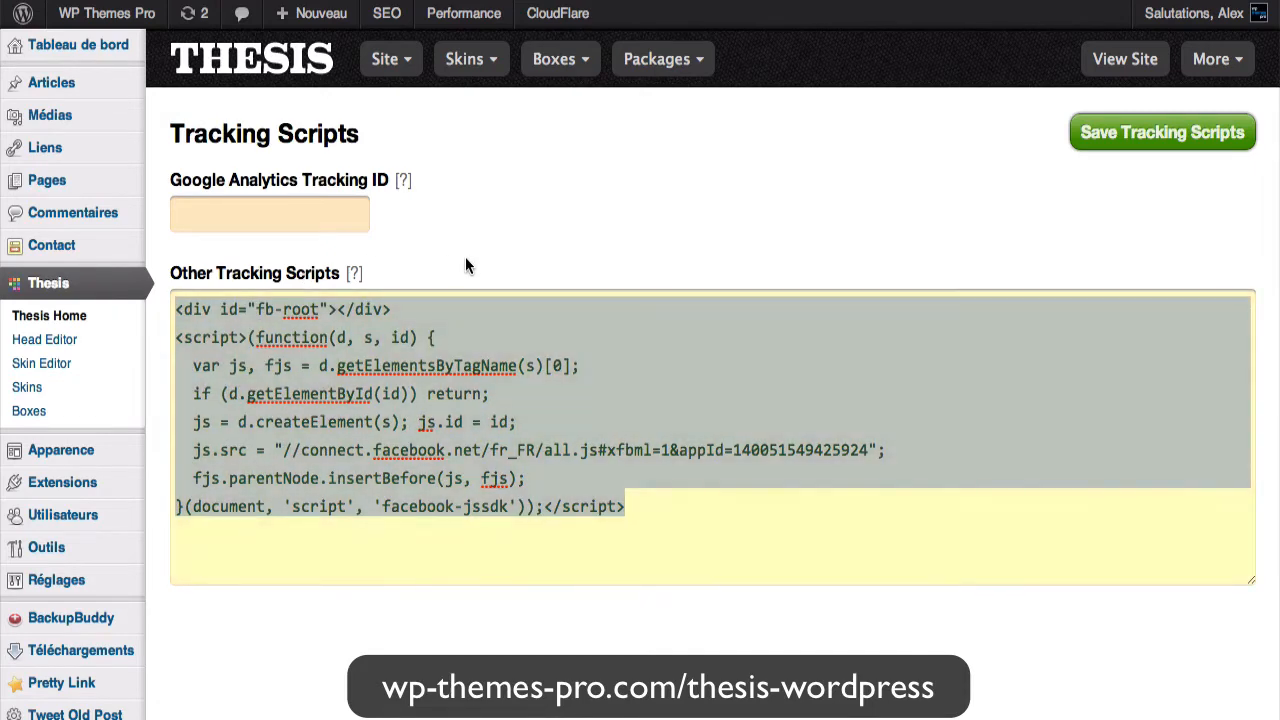
left_click(509, 348)
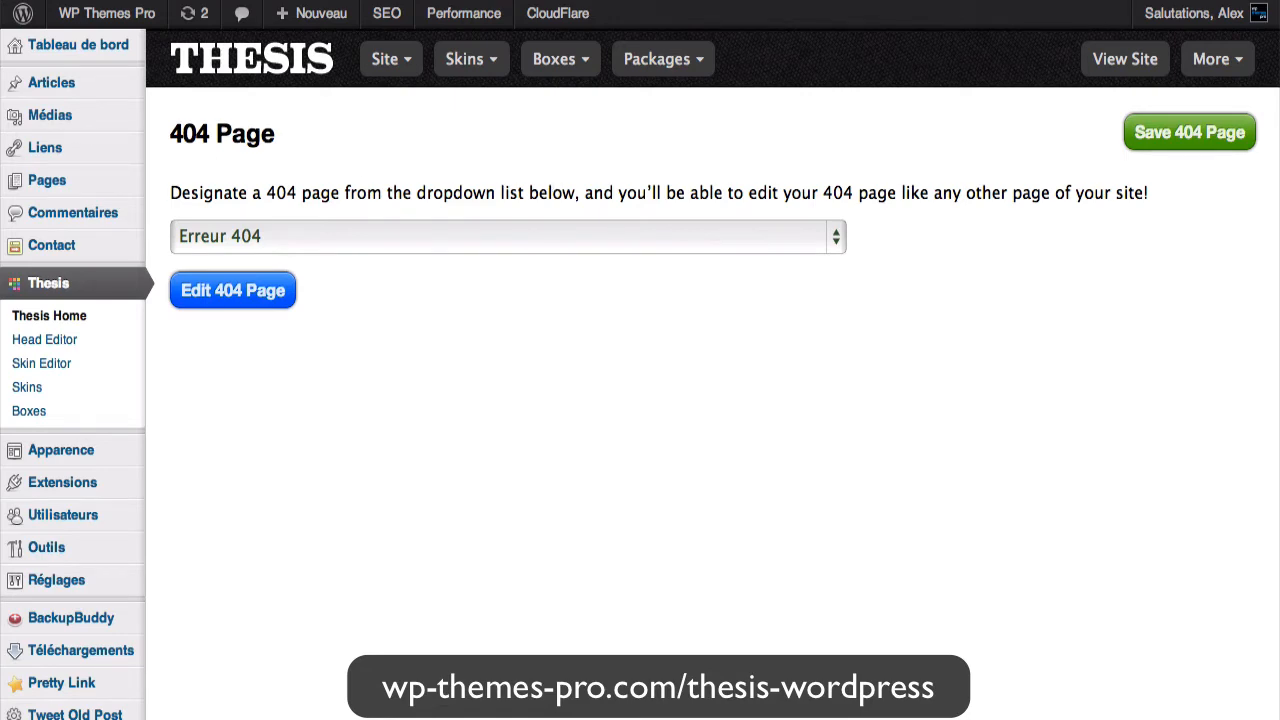
Examine the Home Page SEO title tag, meta description and meta keywords fields without changing them.
mouse_move(108, 180)
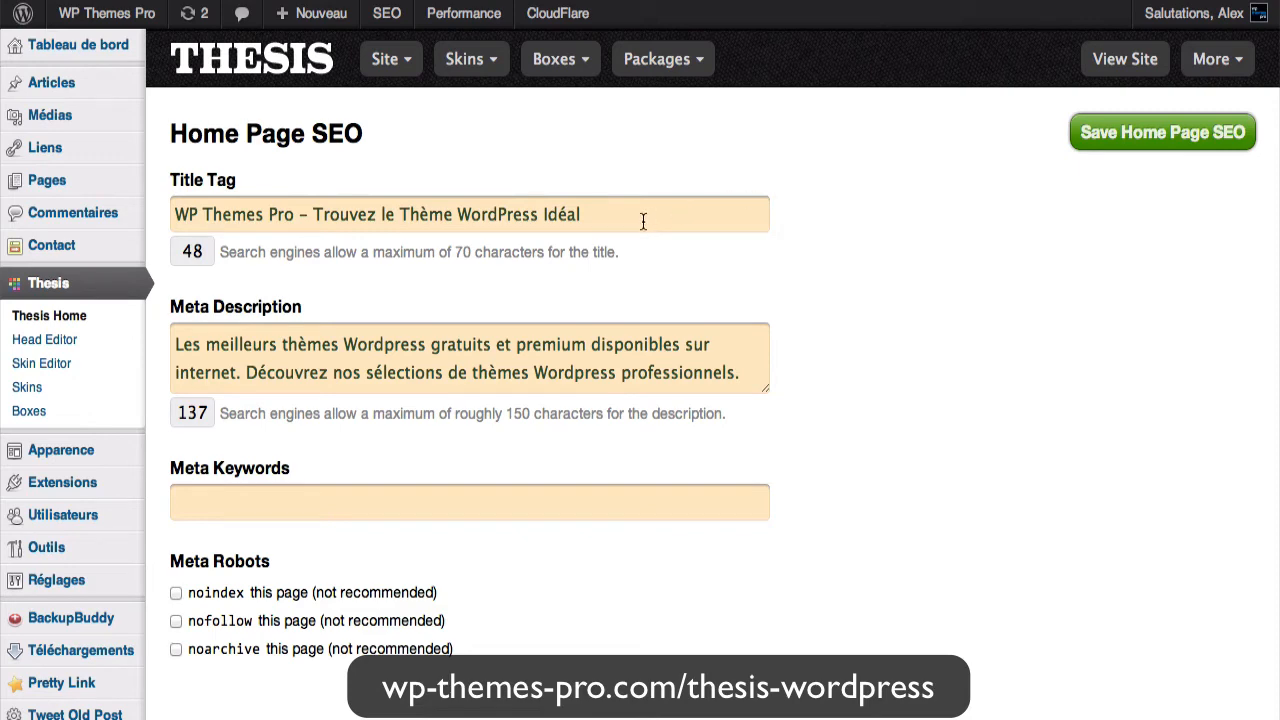
triple_click(555, 212)
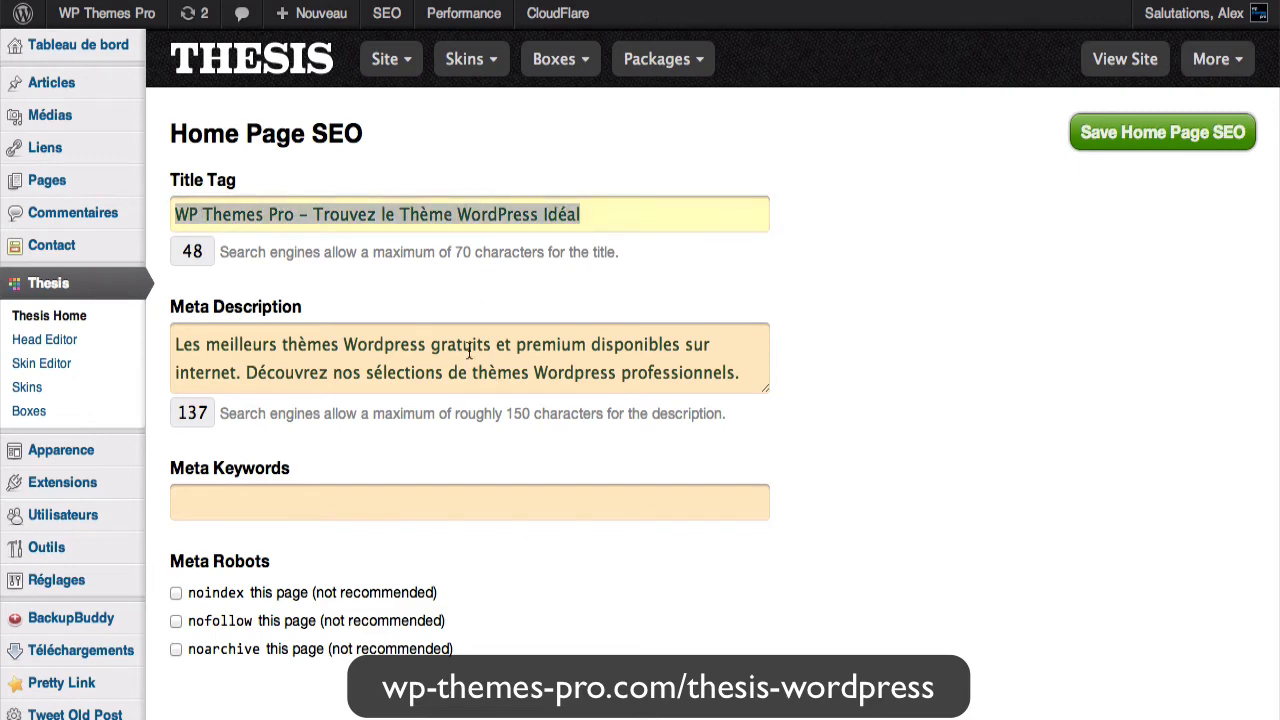
left_click_drag(462, 344, 763, 372)
left_click(804, 378)
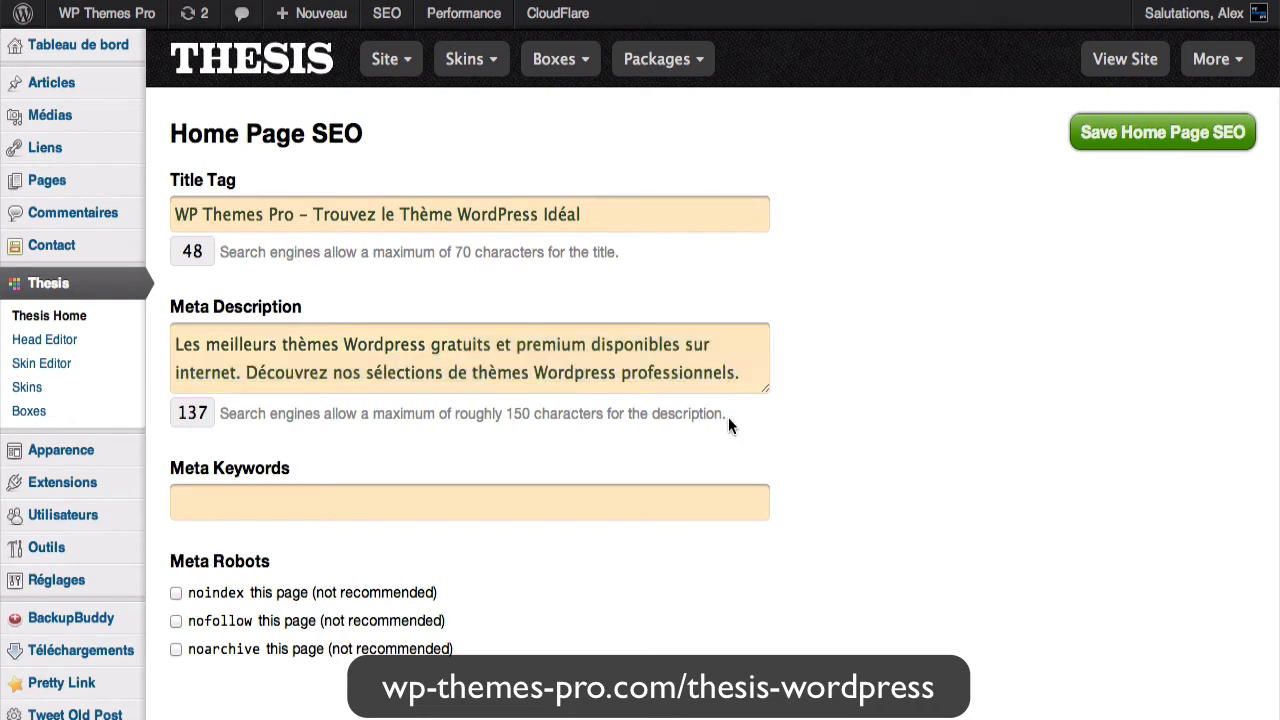
left_click(517, 503)
left_click(852, 458)
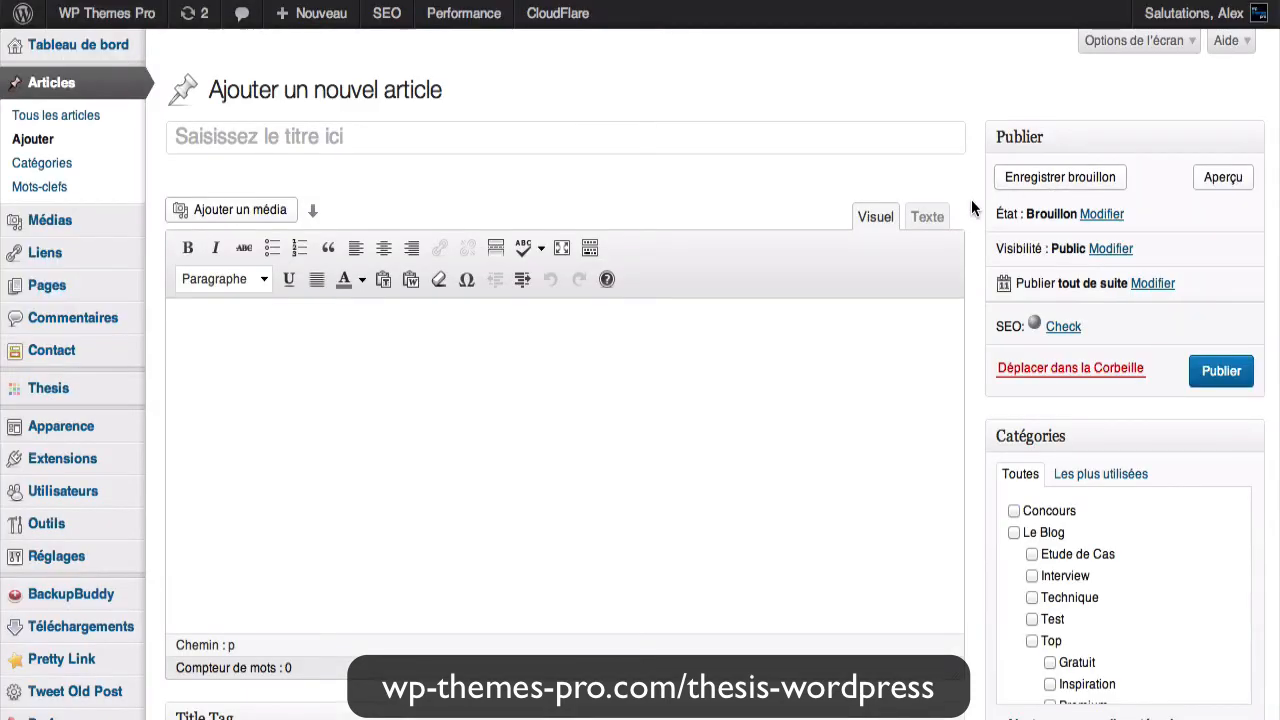
Examine the new article's Custom Title Tag, Meta Description and Meta Keywords fields without filling them in.
scroll(971, 207, "down", 2)
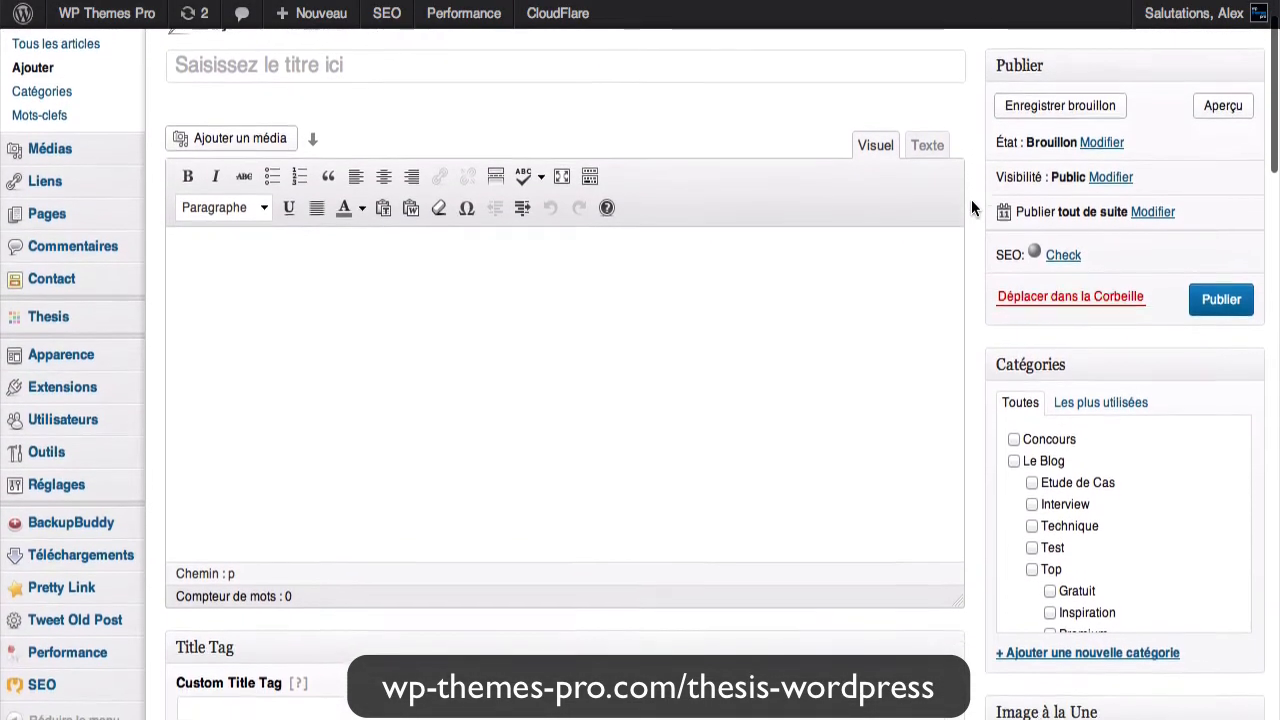
scroll(971, 207, "down", 9)
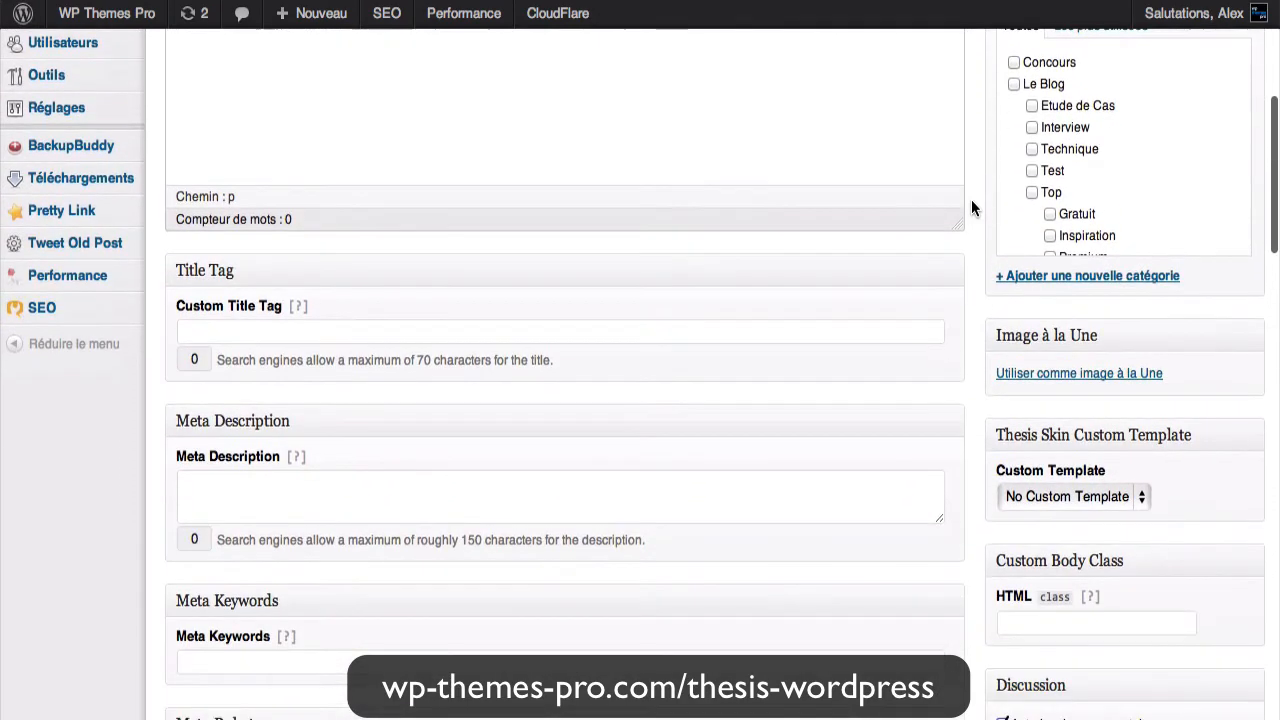
left_click(498, 332)
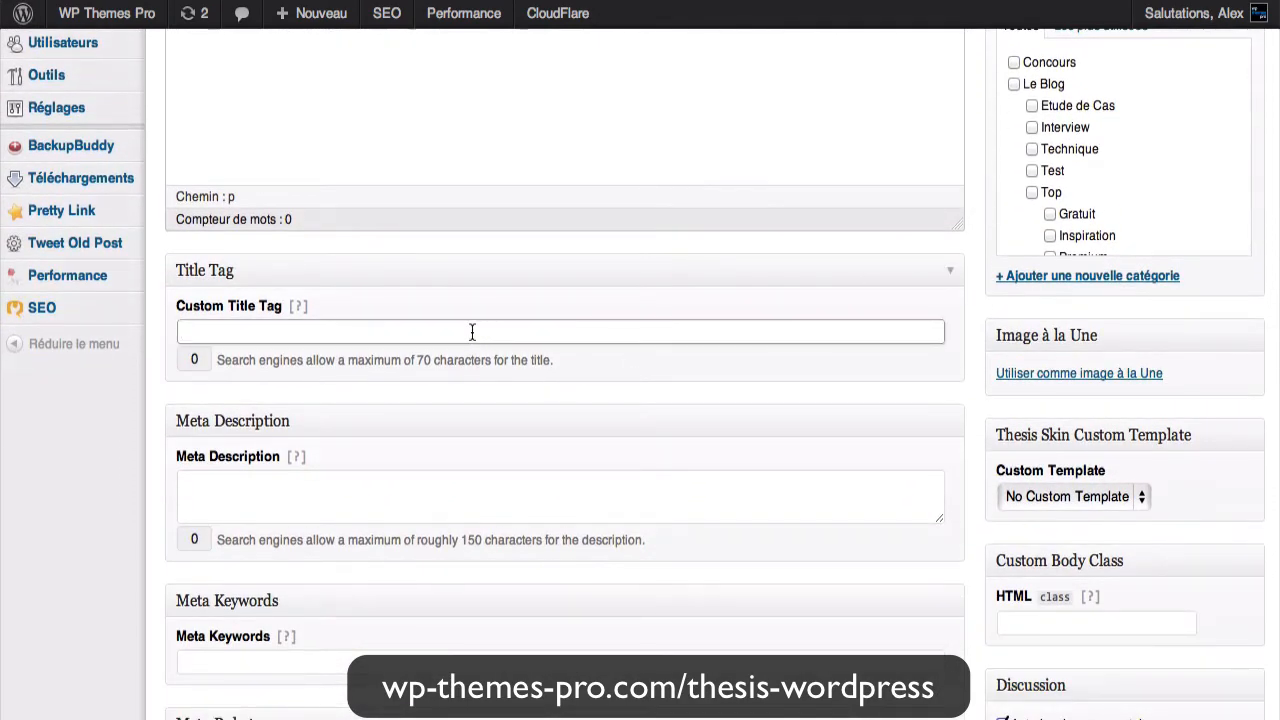
scroll(443, 309, "down", 3)
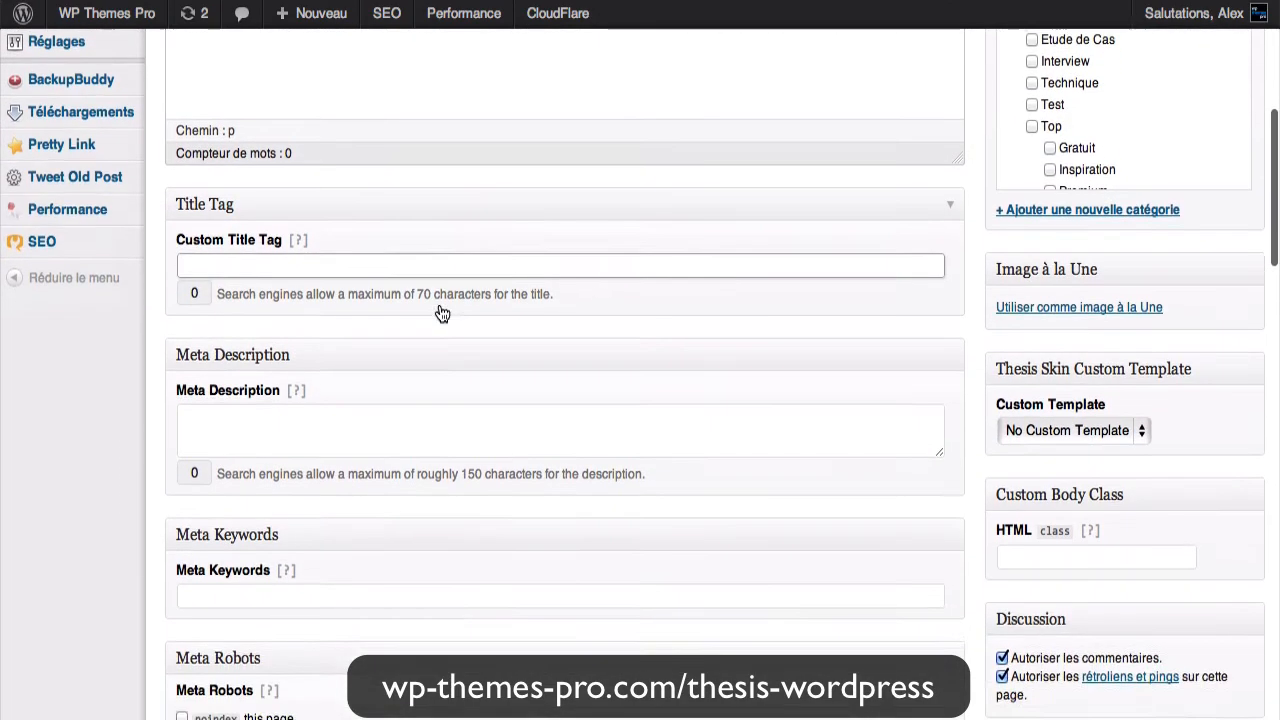
left_click(388, 349)
scroll(388, 349, "down", 4)
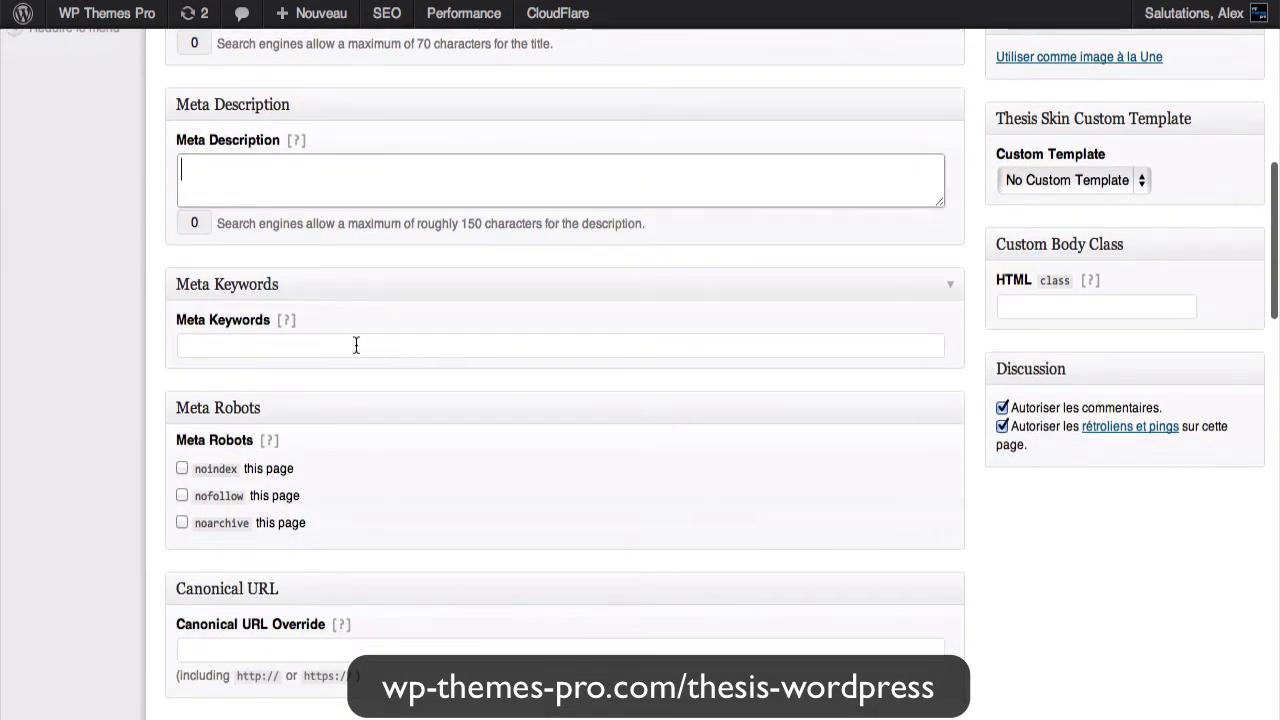
left_click(355, 345)
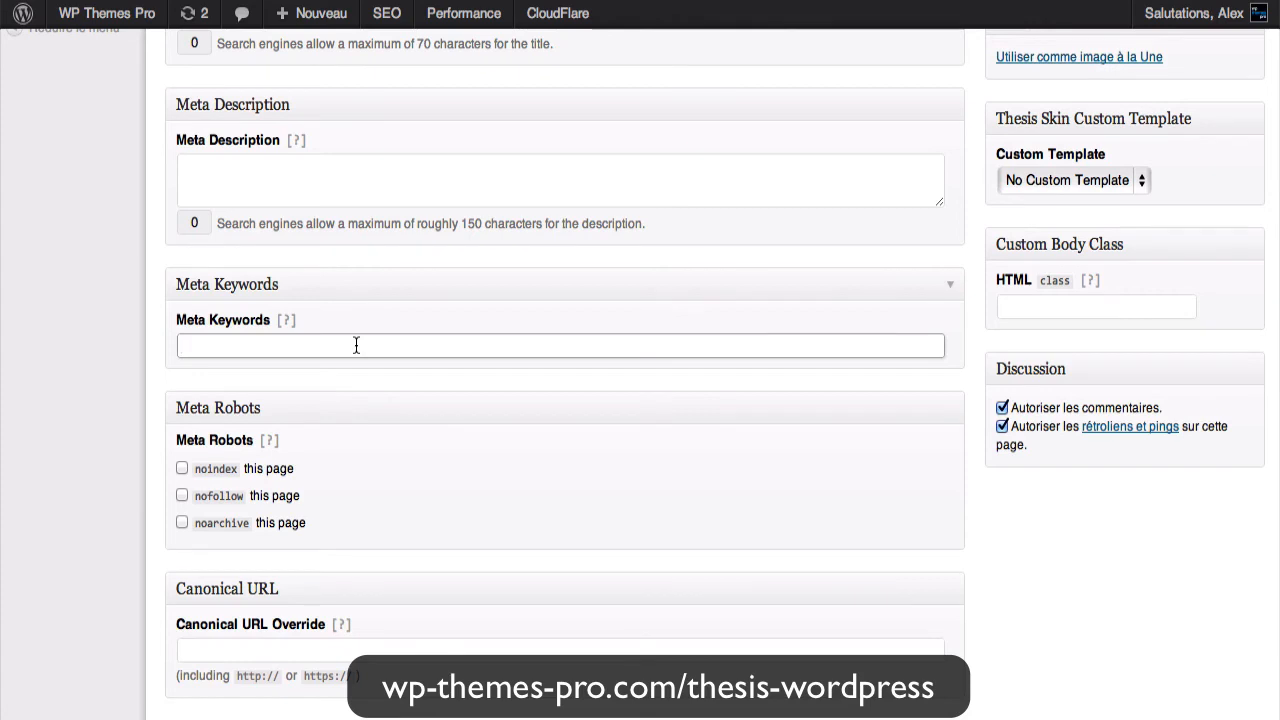
Review the new article's Meta Robots, Canonical URL and Custom "Read More" Text options.
scroll(355, 345, "down", 3)
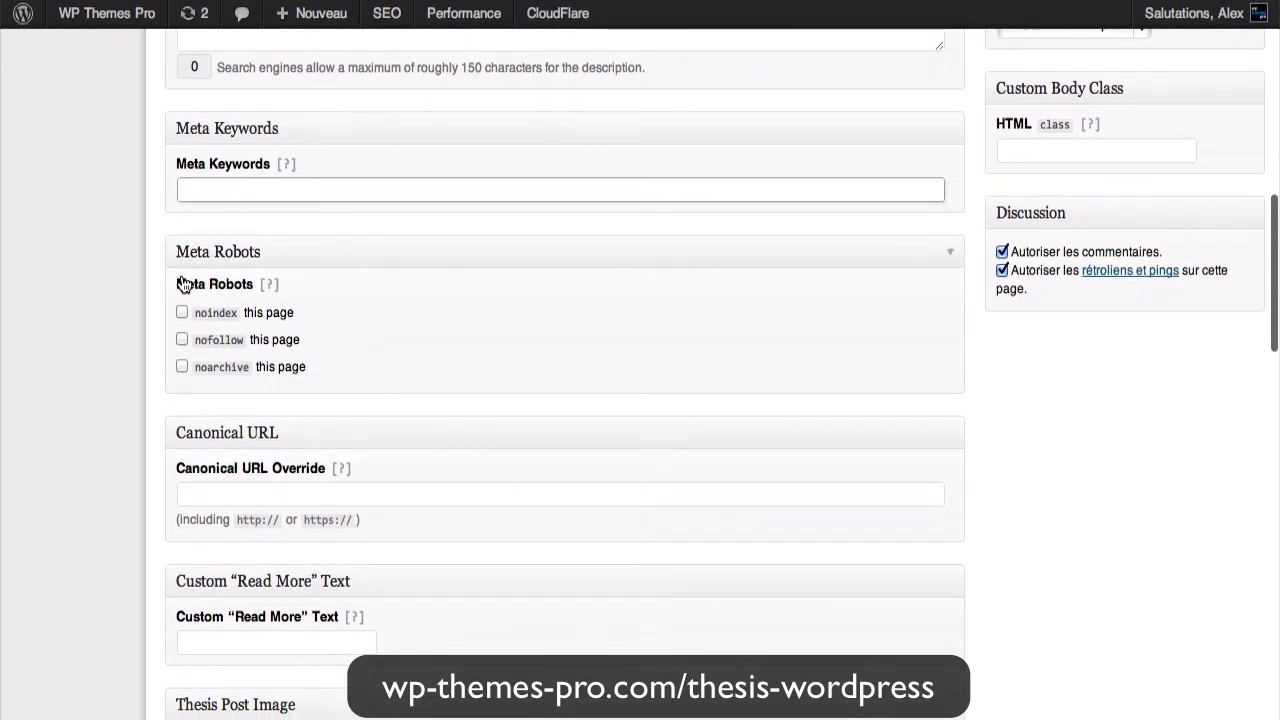
scroll(405, 320, "down", 3)
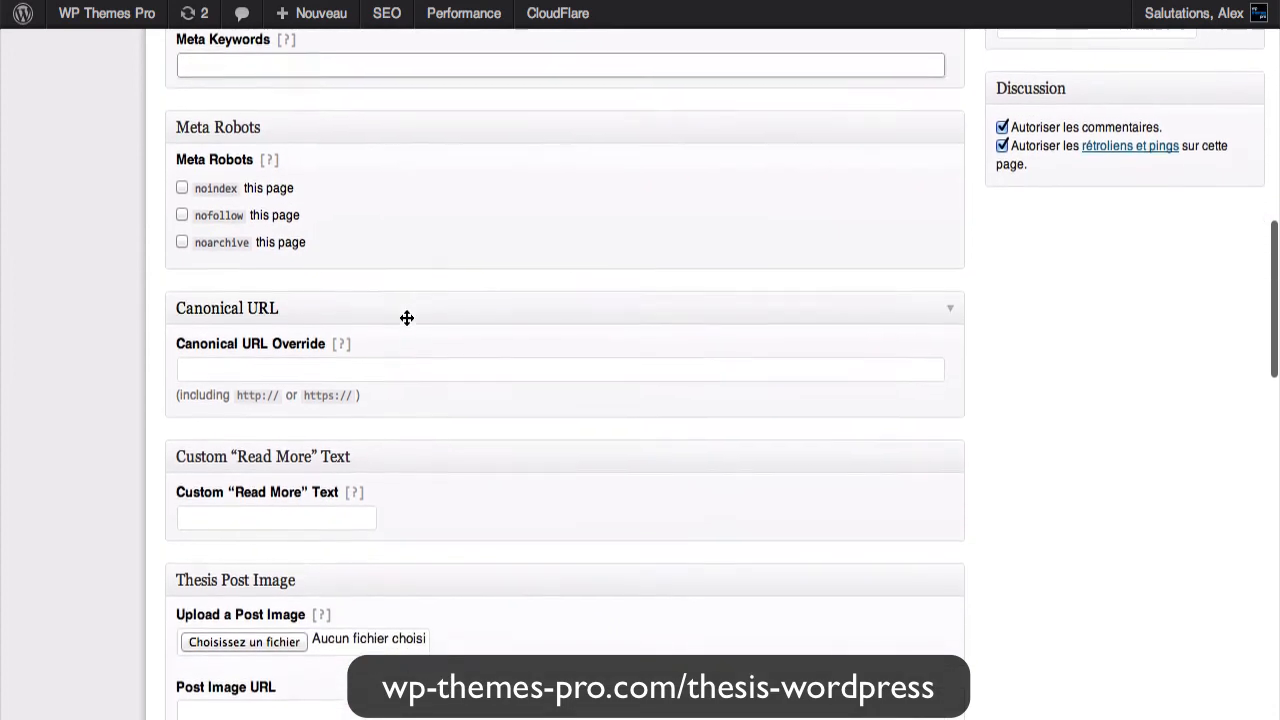
scroll(407, 320, "down", 5)
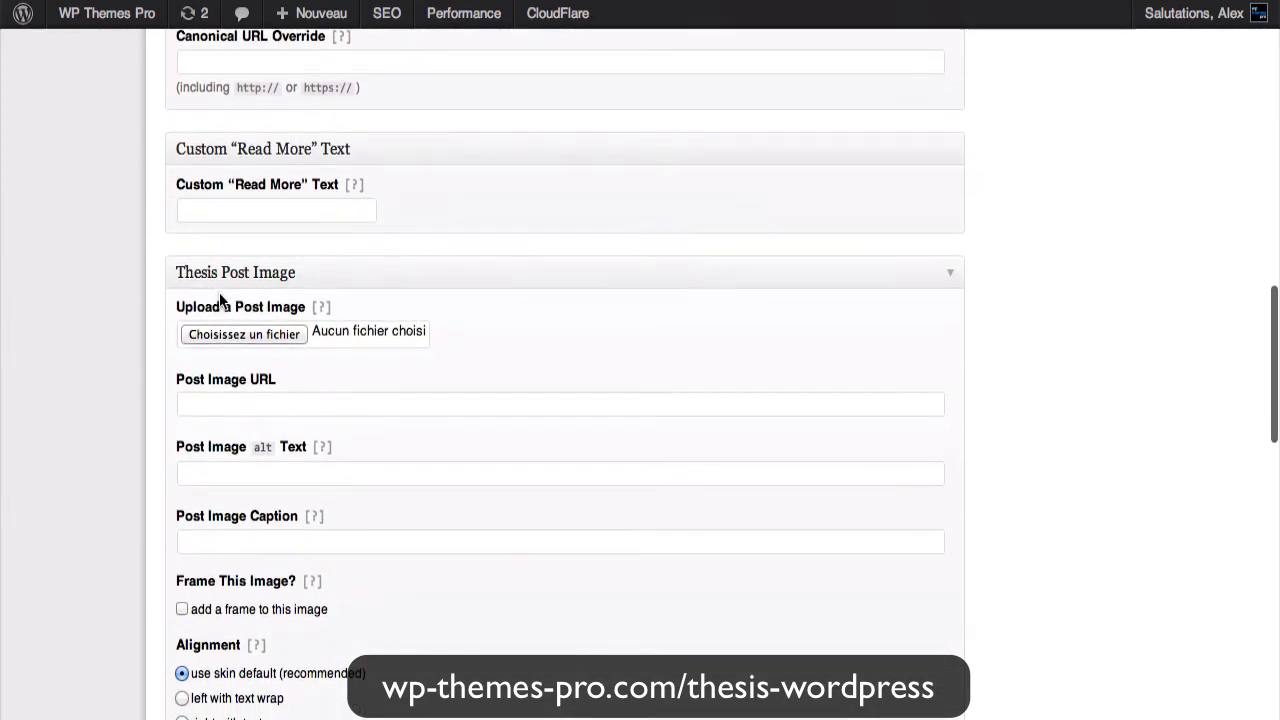
Examine the Thesis Post Image options, including the alt text field, caption, frame and alignment settings, without changing them.
scroll(376, 315, "down", 2)
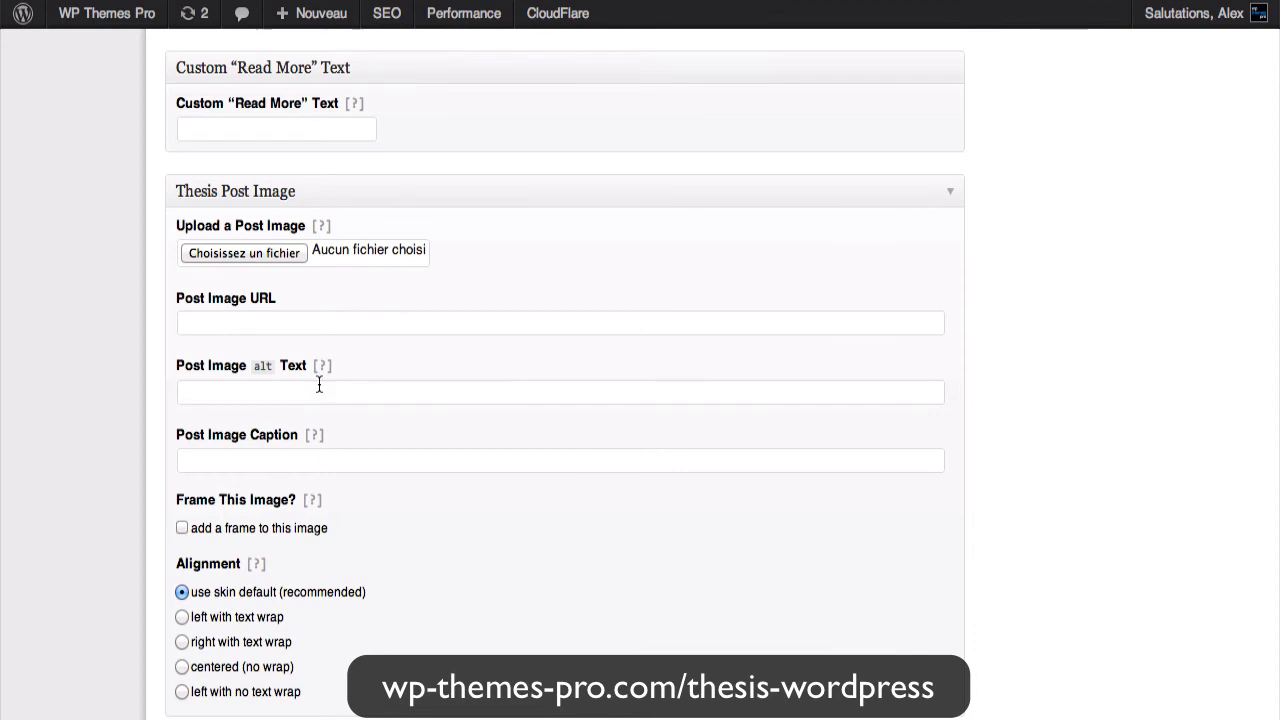
left_click(516, 389)
scroll(506, 378, "down", 5)
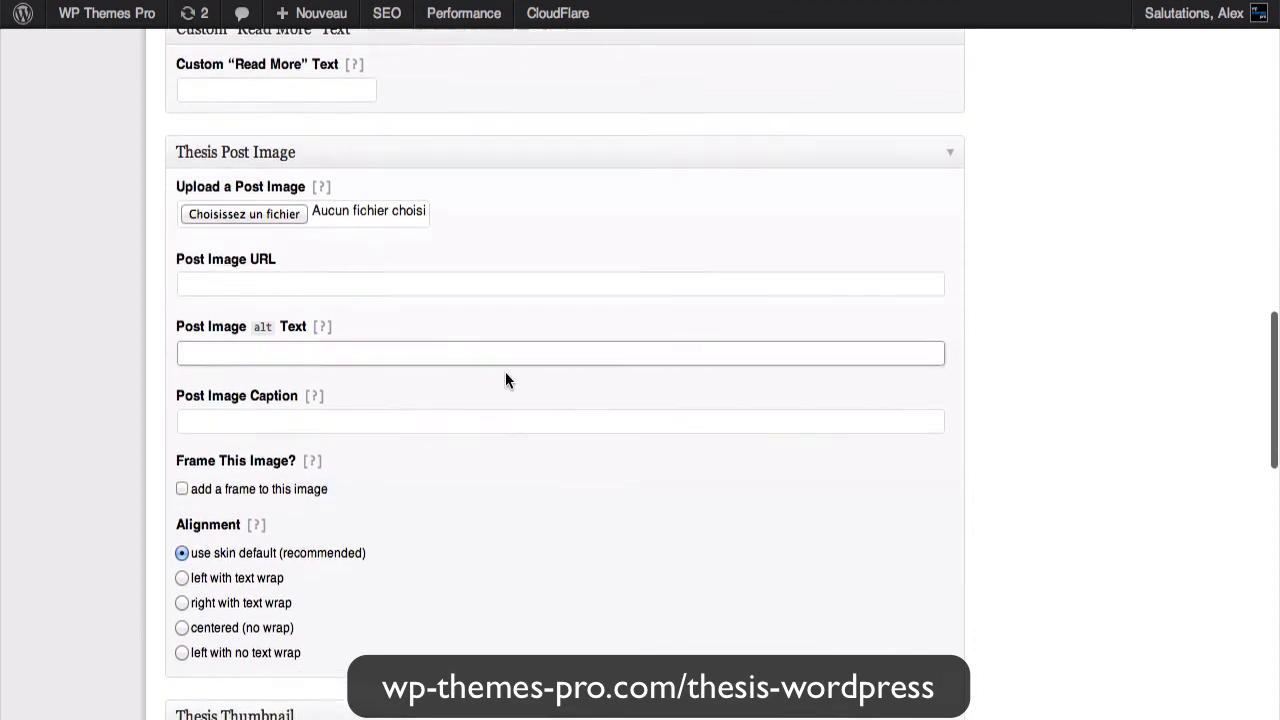
scroll(506, 380, "down", 3)
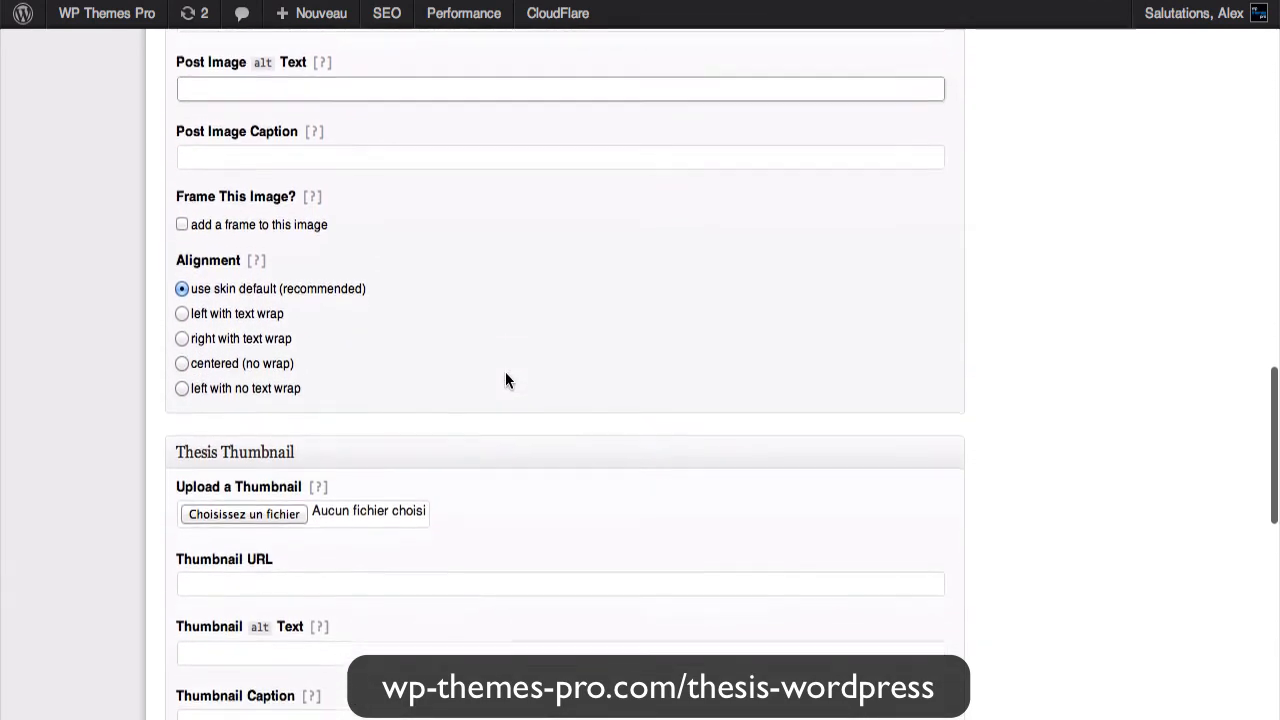
scroll(507, 380, "up", 5)
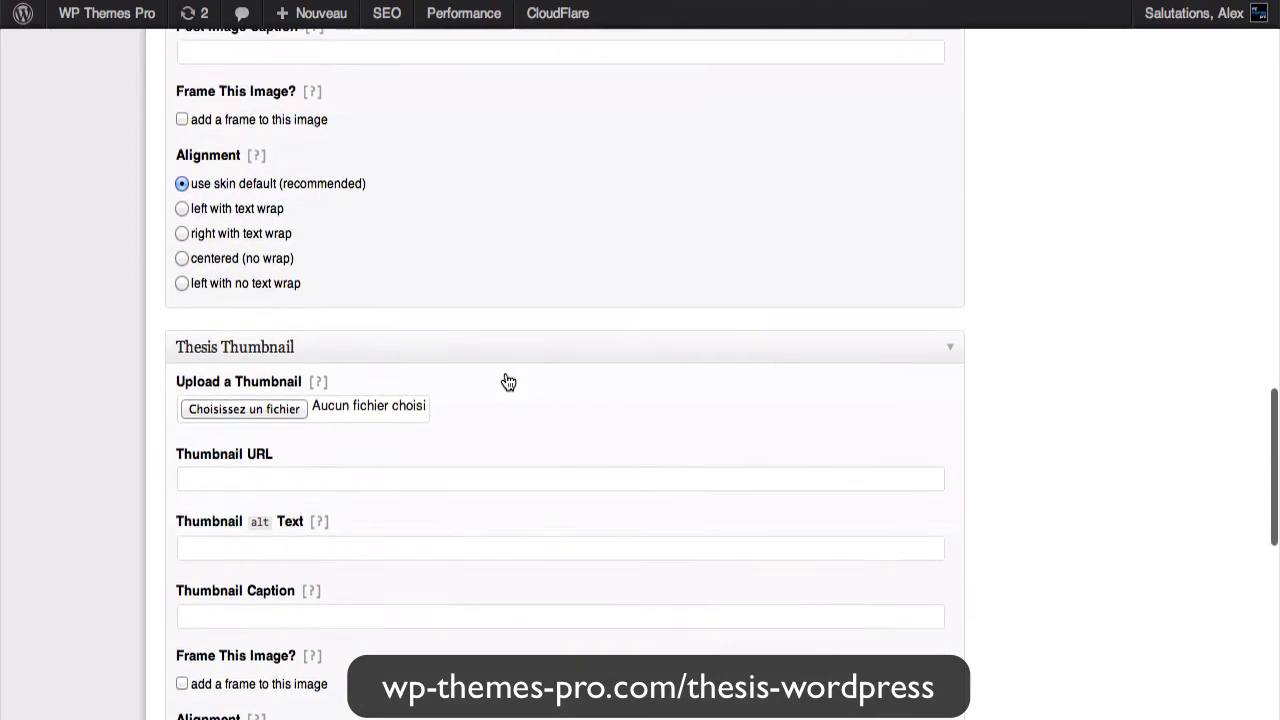
scroll(505, 380, "up", 1)
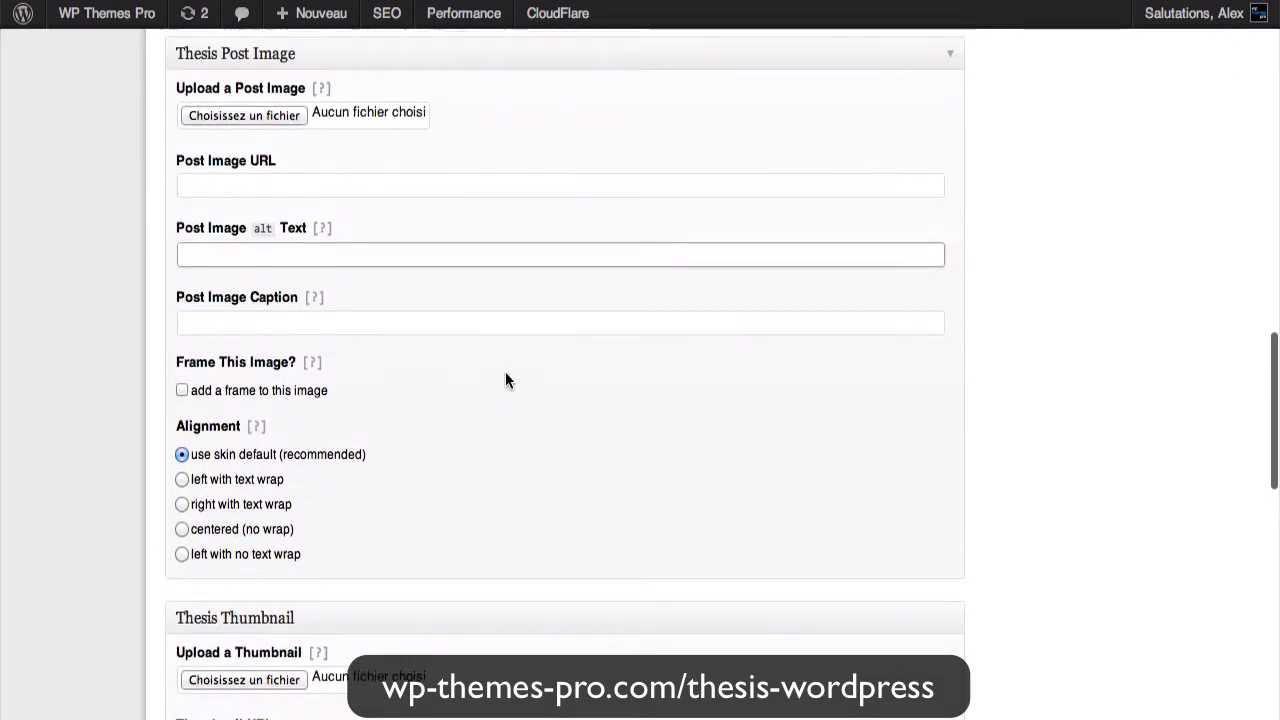
Look through the Thesis Thumbnail options and the 301 Redirect URL field without entering anything.
scroll(505, 380, "down", 7)
scroll(505, 380, "down", 2)
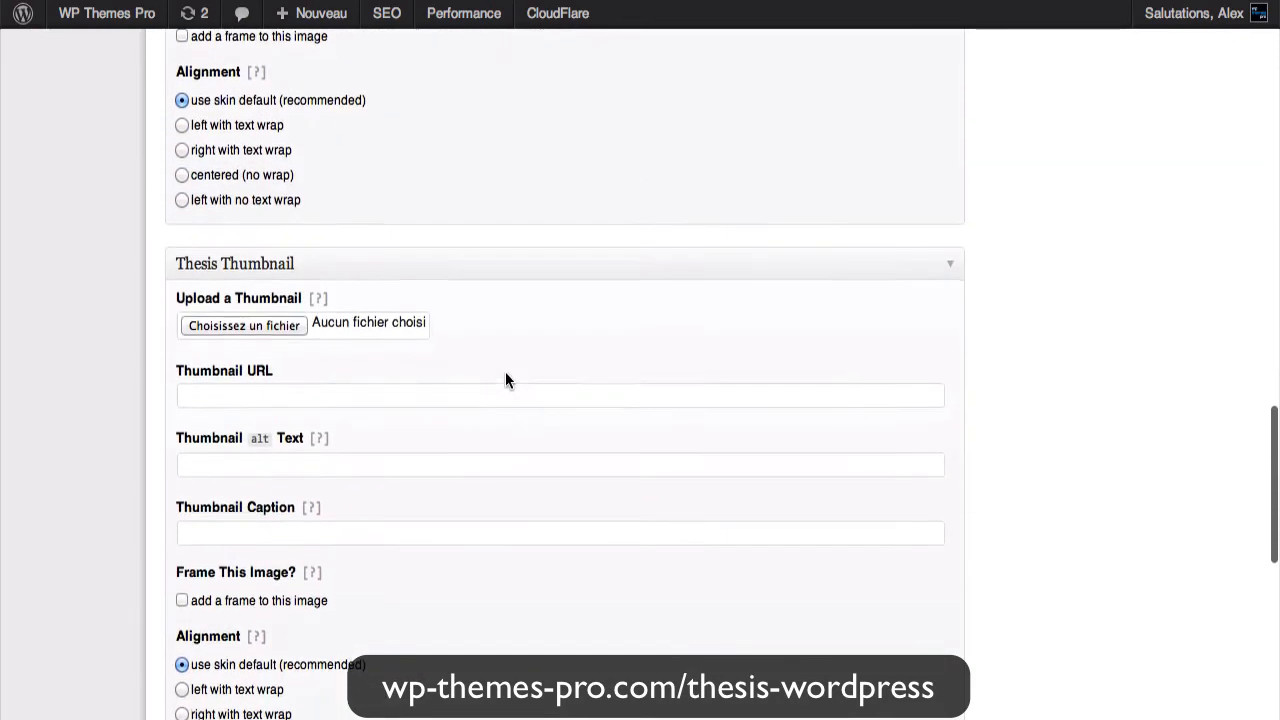
scroll(505, 380, "down", 6)
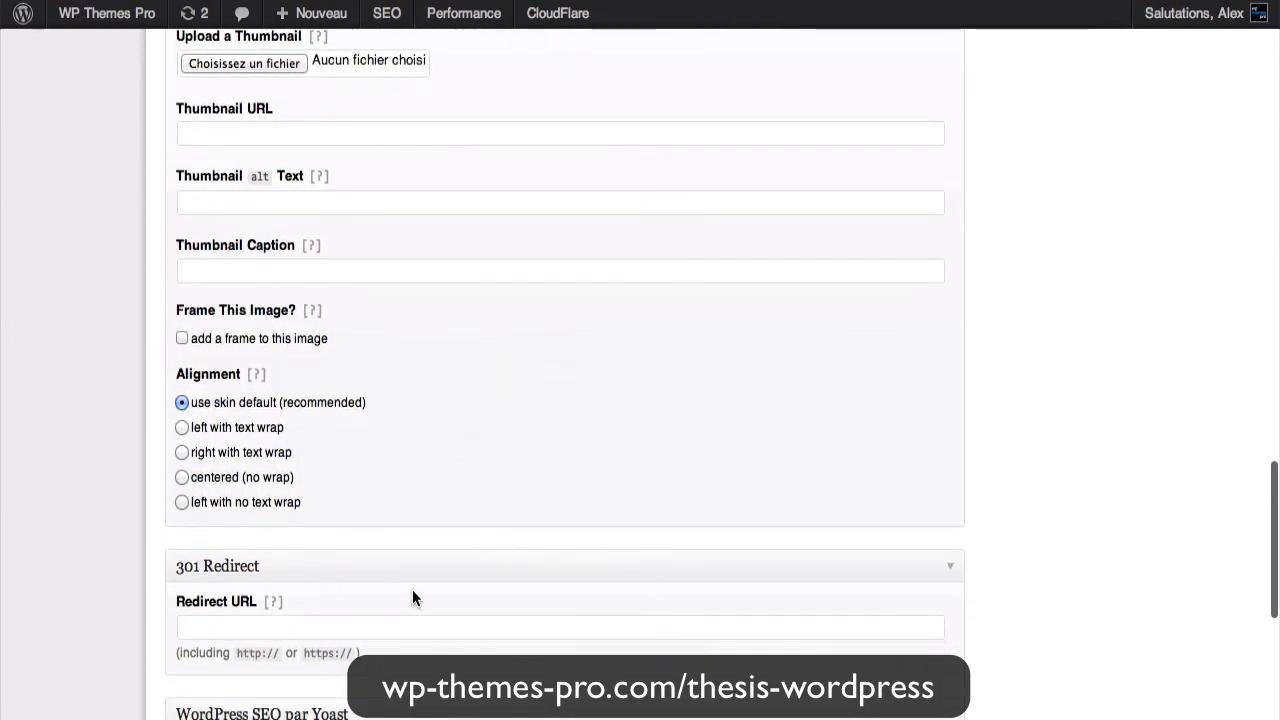
left_click(389, 620)
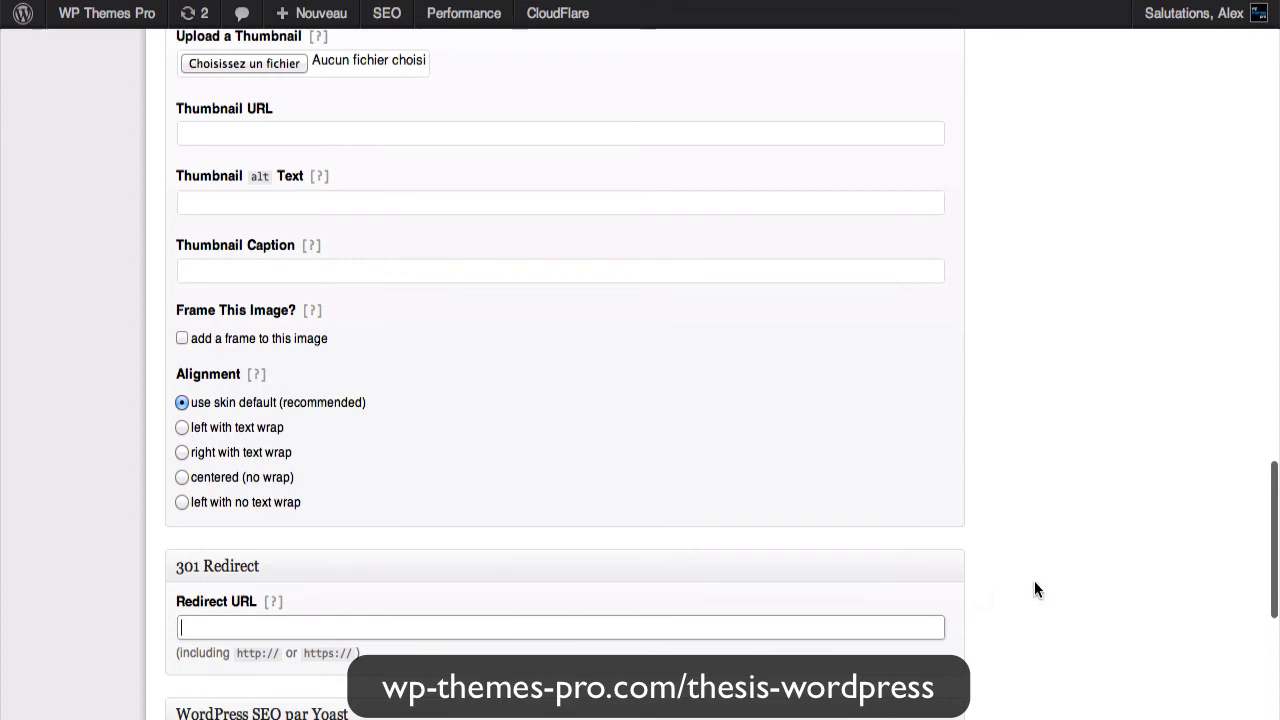
Examine the article's Thesis Skin Custom Template and Custom Body Class settings, and return to the article editor.
scroll(1034, 589, "up", 15)
scroll(1035, 590, "up", 3)
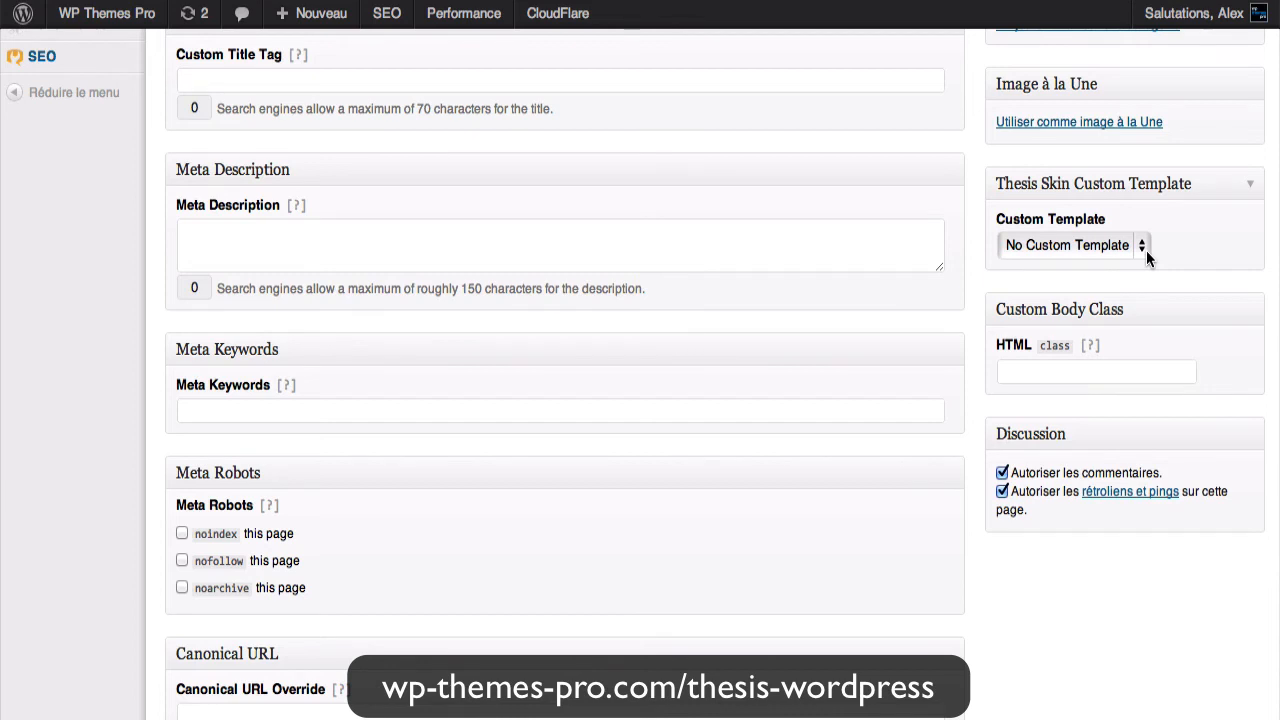
left_click(1141, 365)
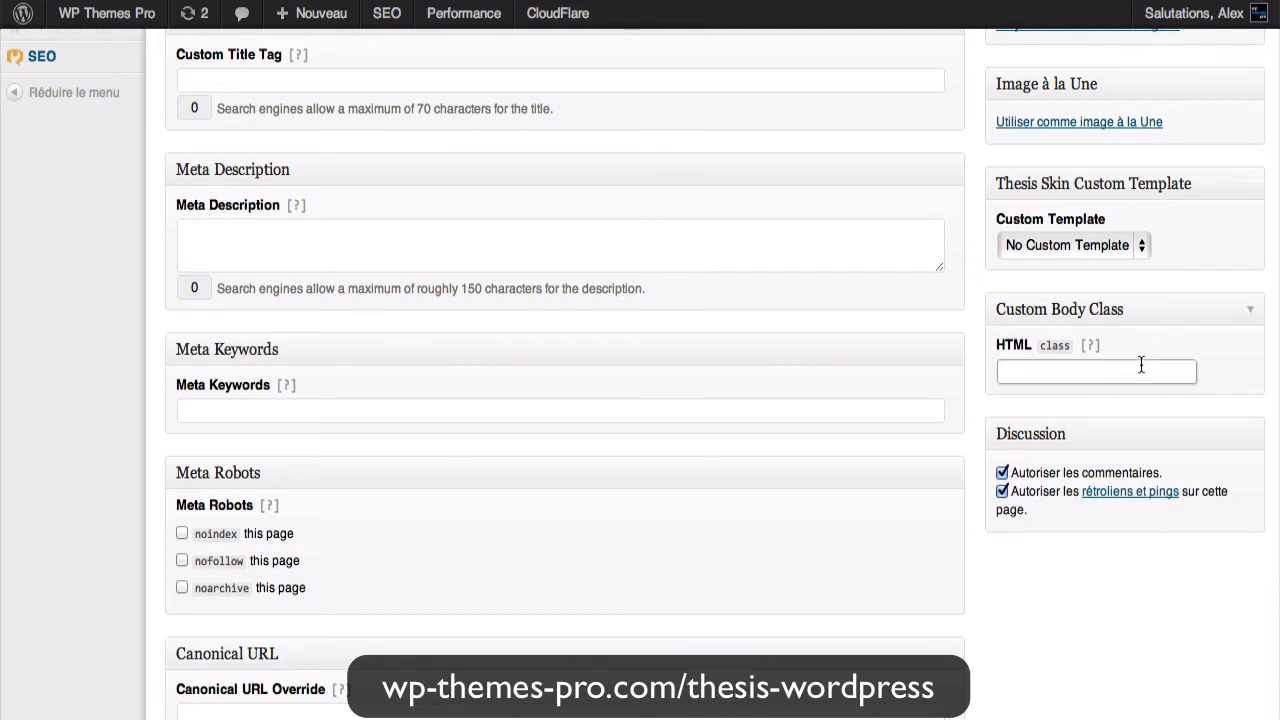
scroll(1141, 365, "up", 3)
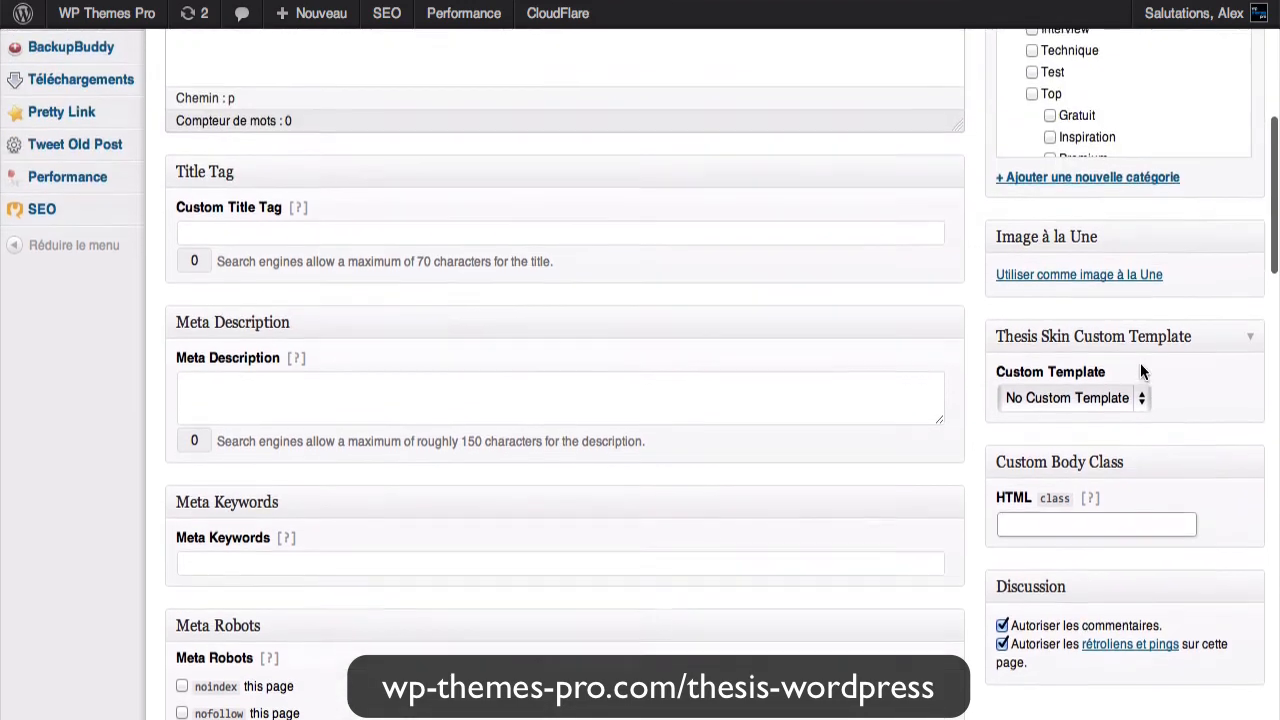
scroll(960, 425, "up", 4)
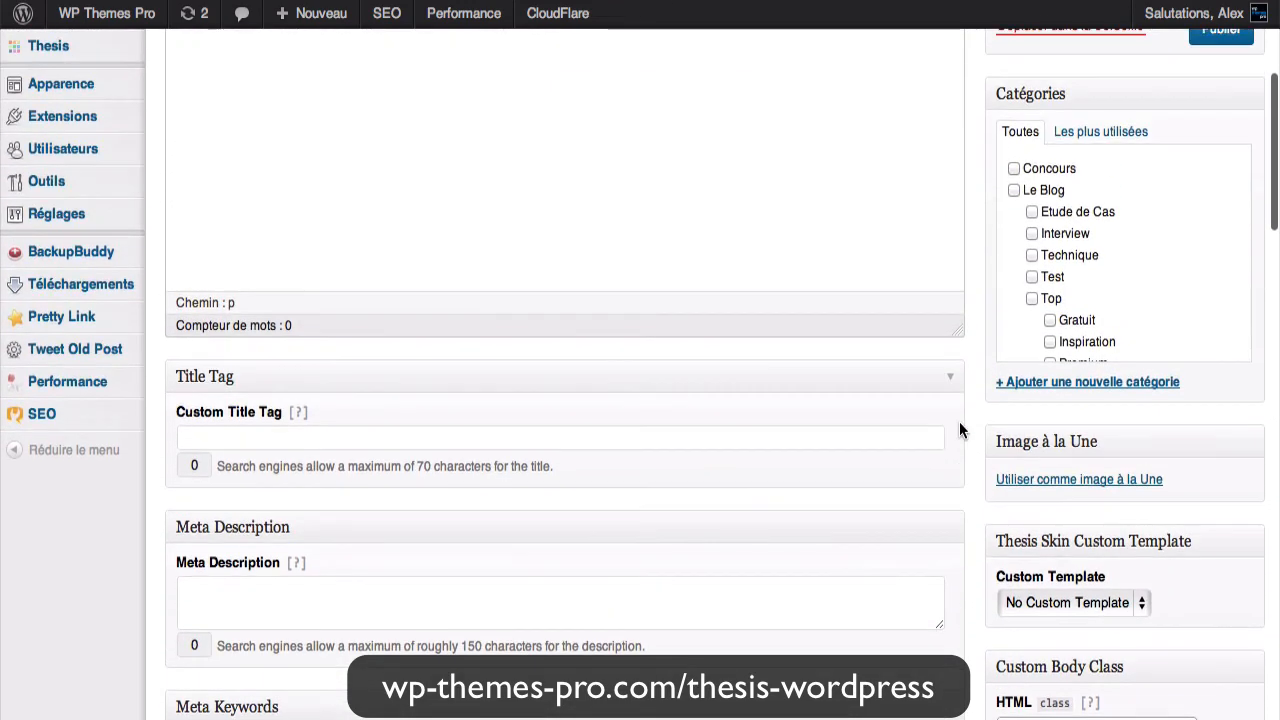
scroll(890, 450, "up", 7)
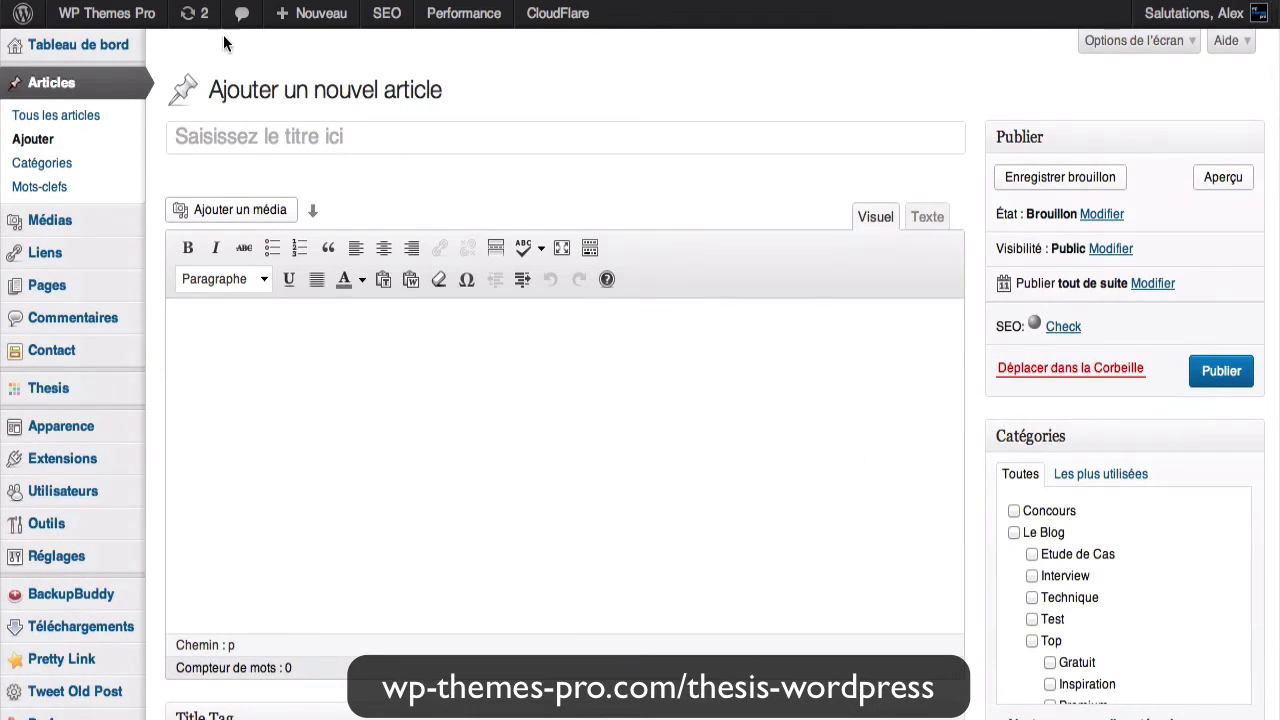
Switch to the public WP Themes Pro home page and look through its posts and sidebar, returning to the header.
left_click(222, 0)
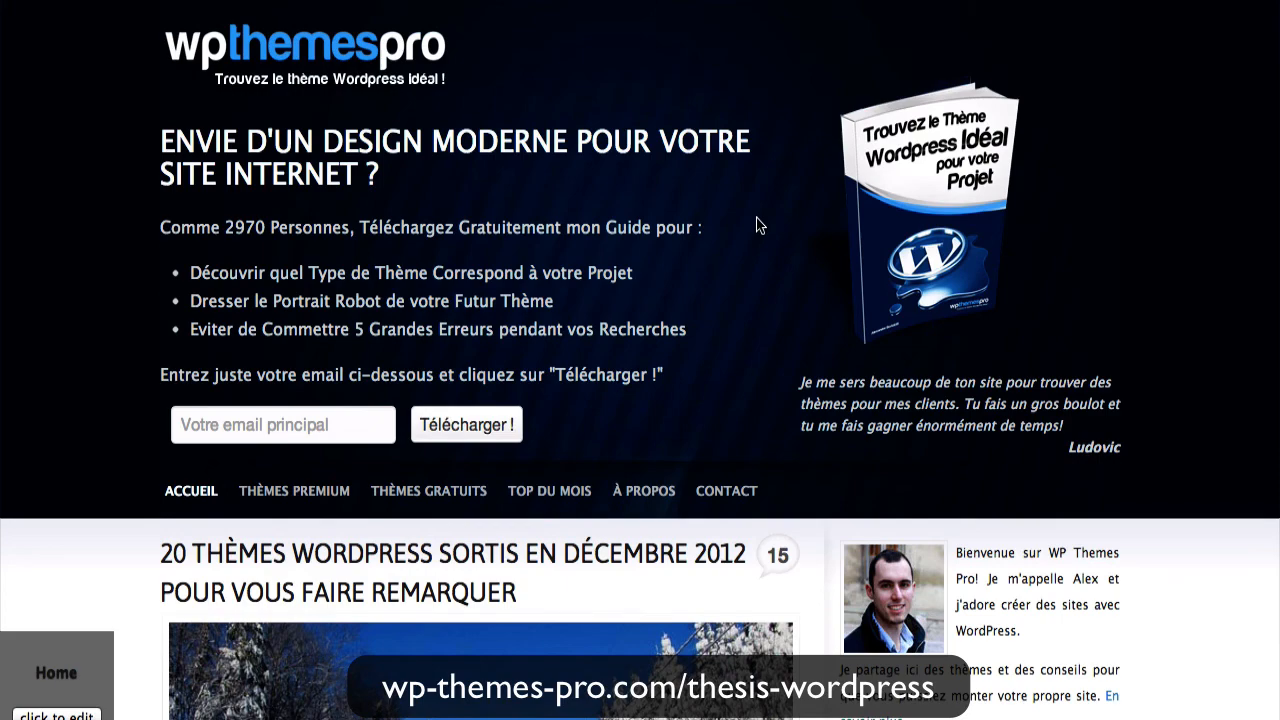
scroll(757, 226, "down", 5)
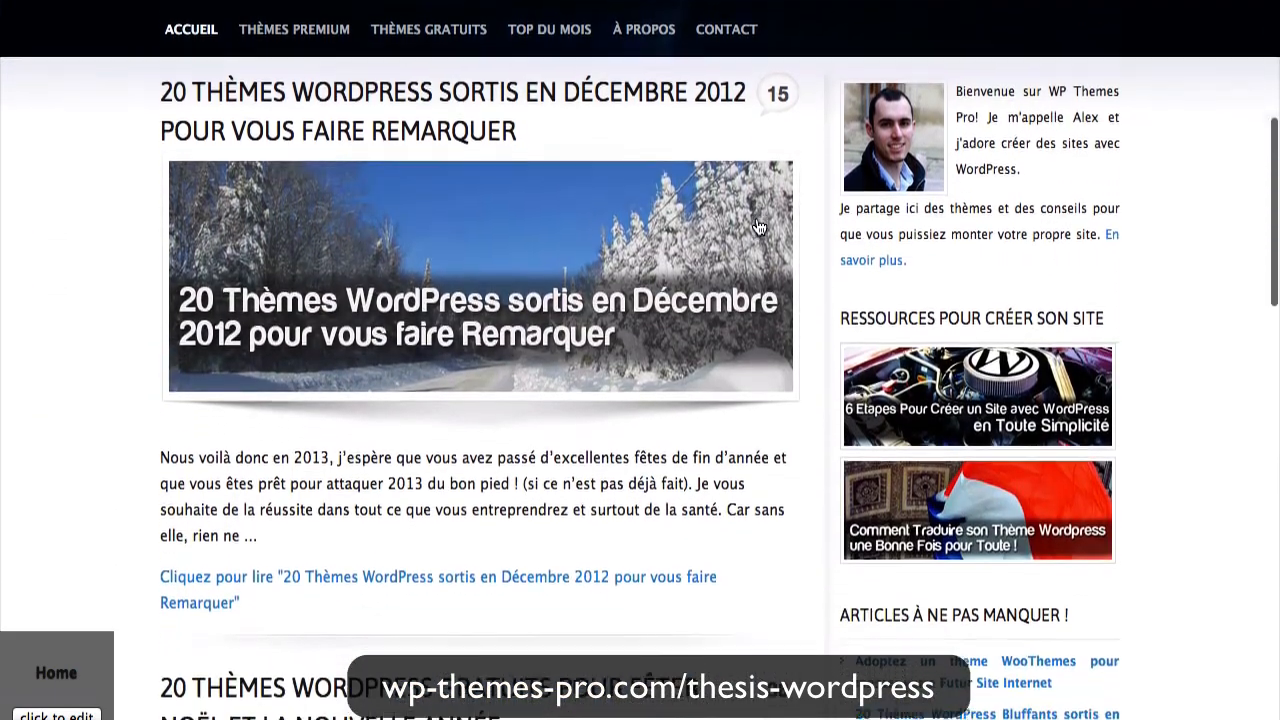
scroll(814, 366, "down", 3)
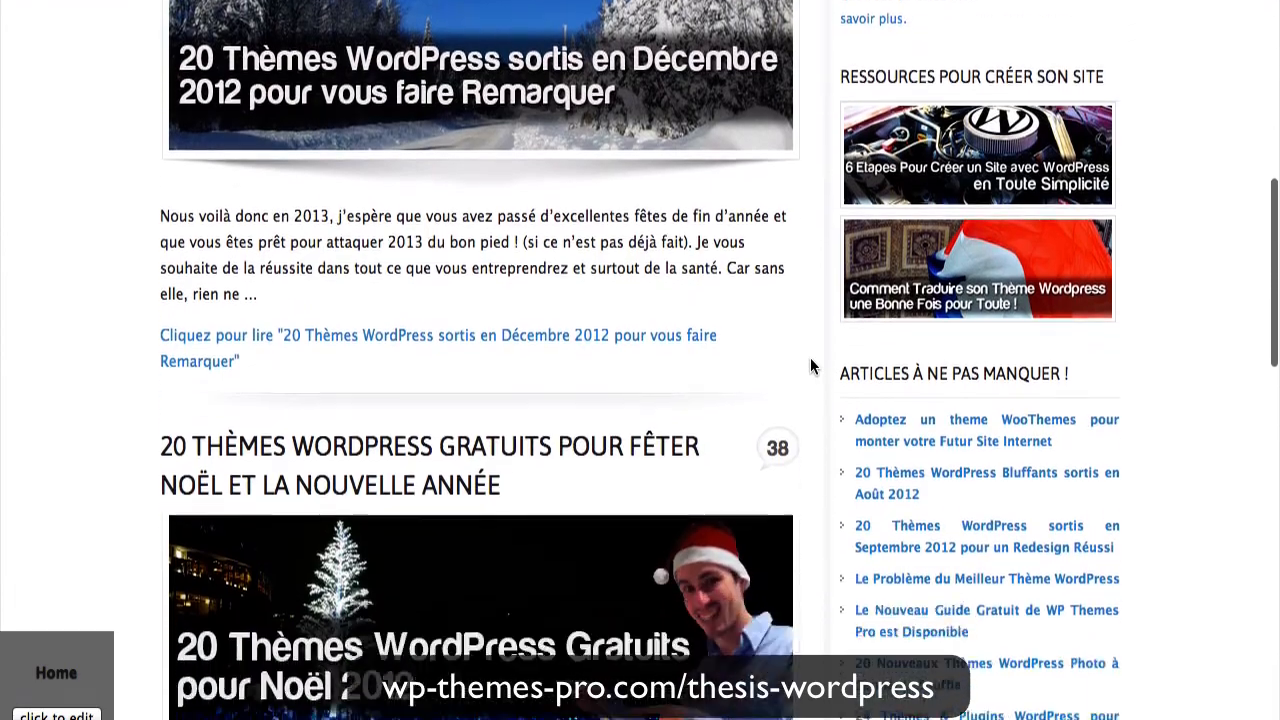
scroll(812, 366, "down", 10)
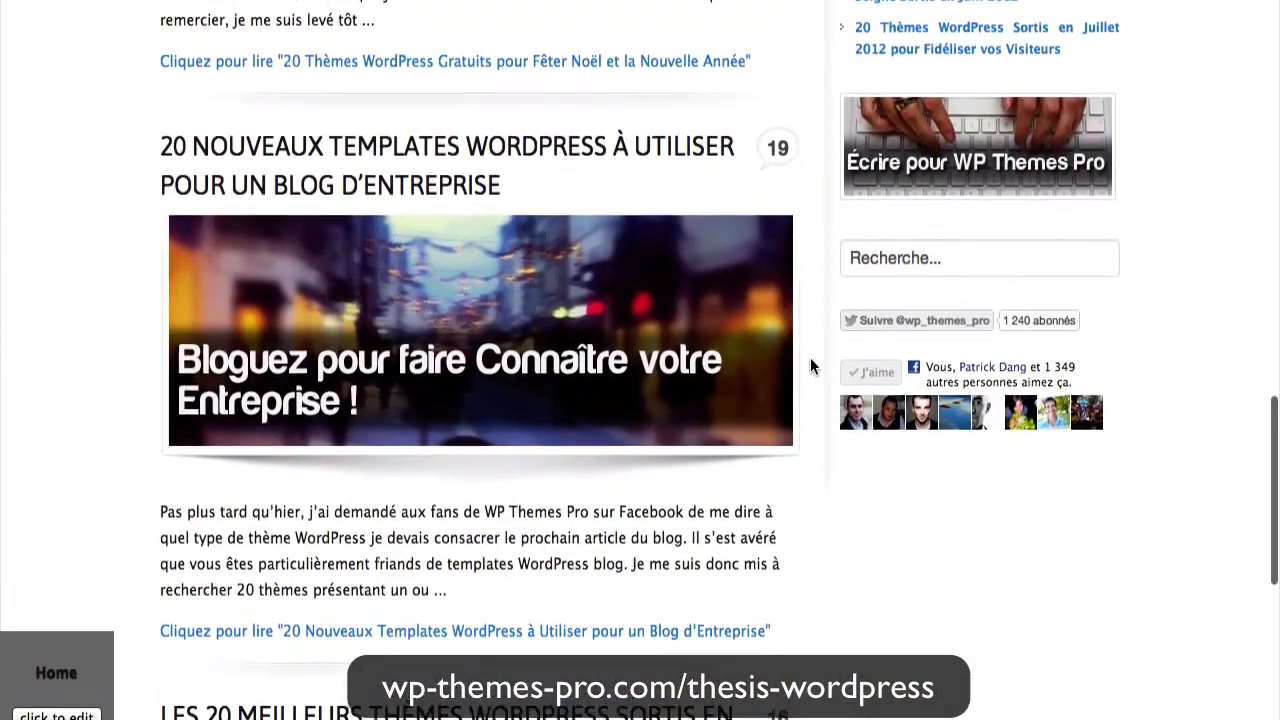
scroll(812, 366, "up", 5)
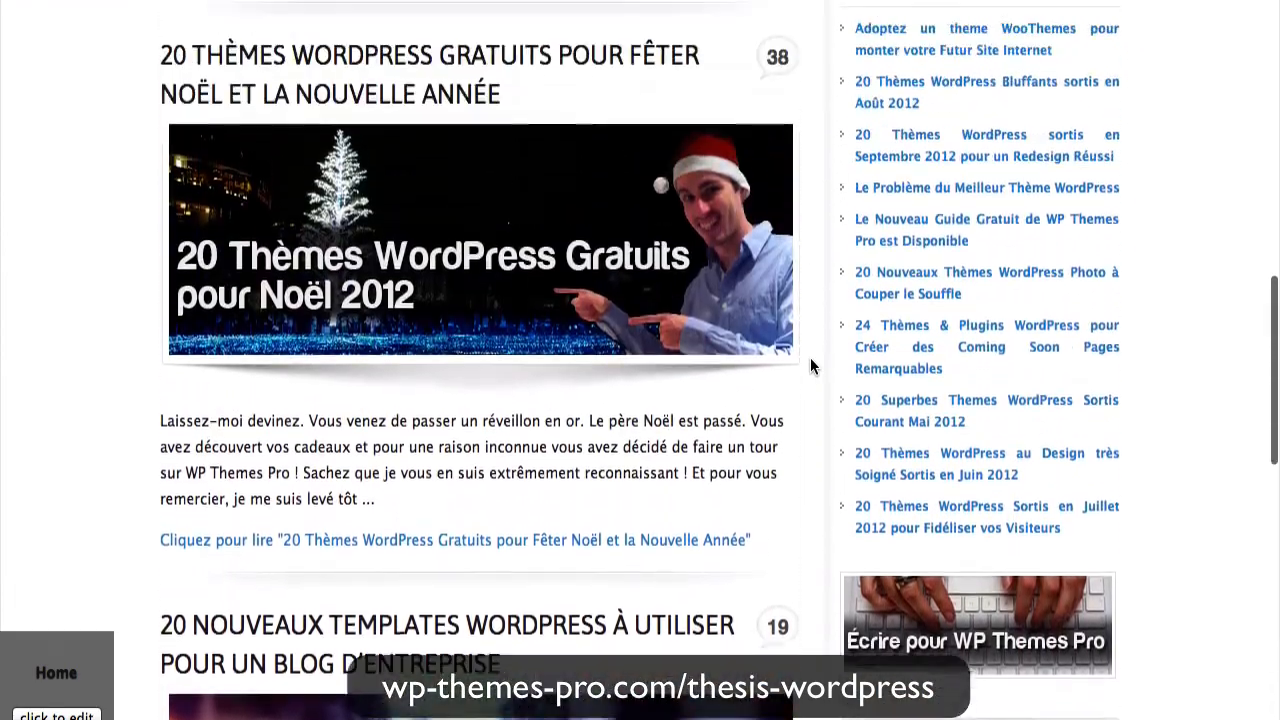
scroll(811, 363, "up", 9)
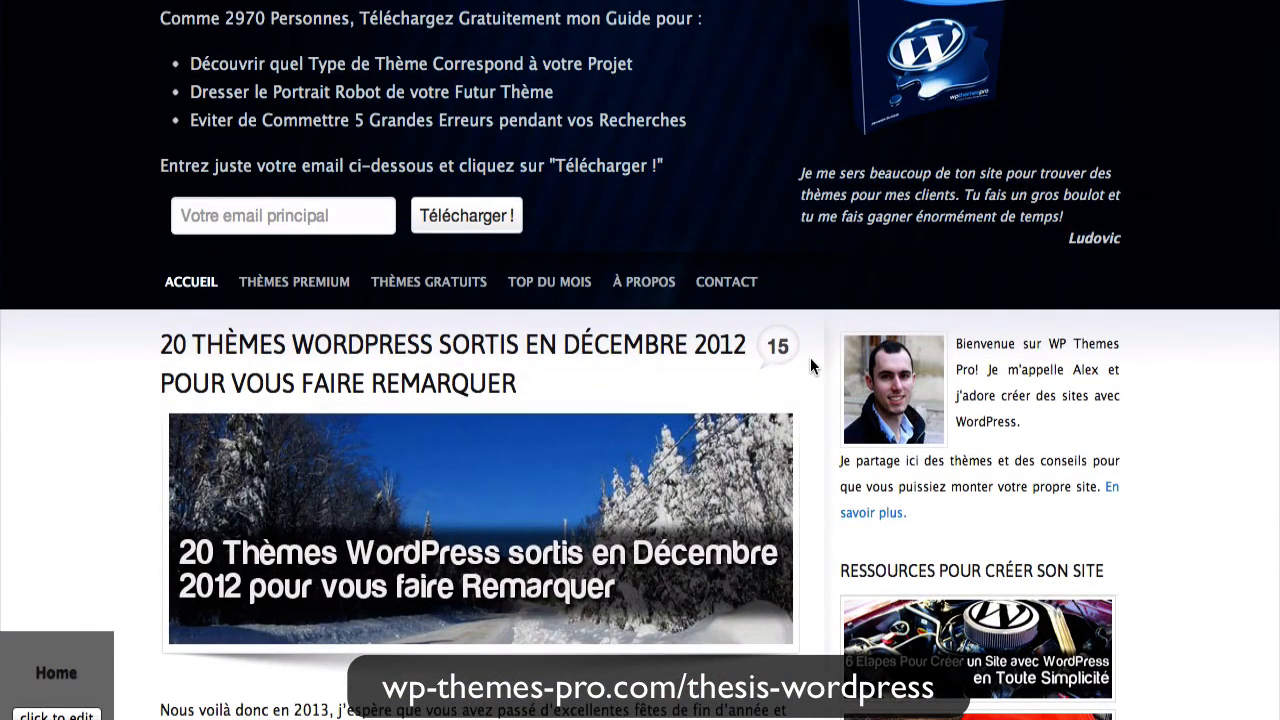
scroll(811, 366, "up", 2)
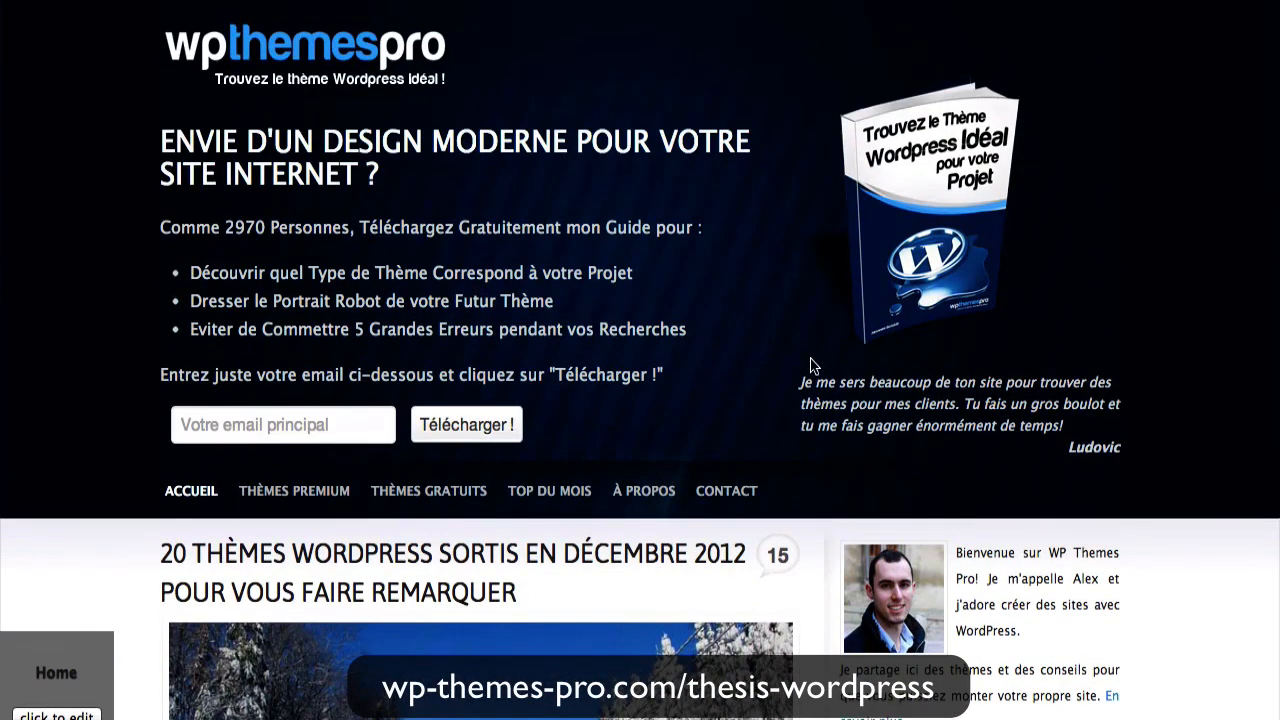